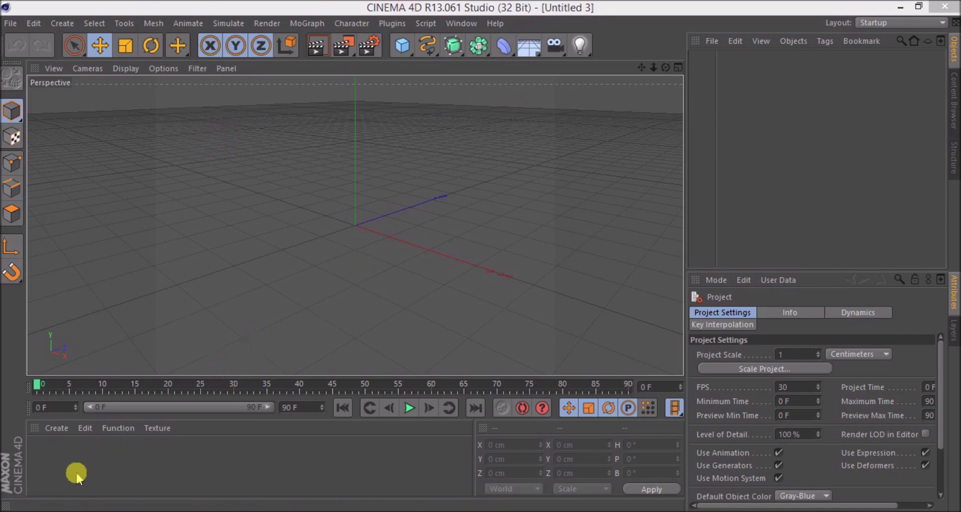
Step: Drag MY SKIN RIG THINGY from the Cinema4D Rigs folder into Cinema 4D to load the rig
mouse_move(50, 510)
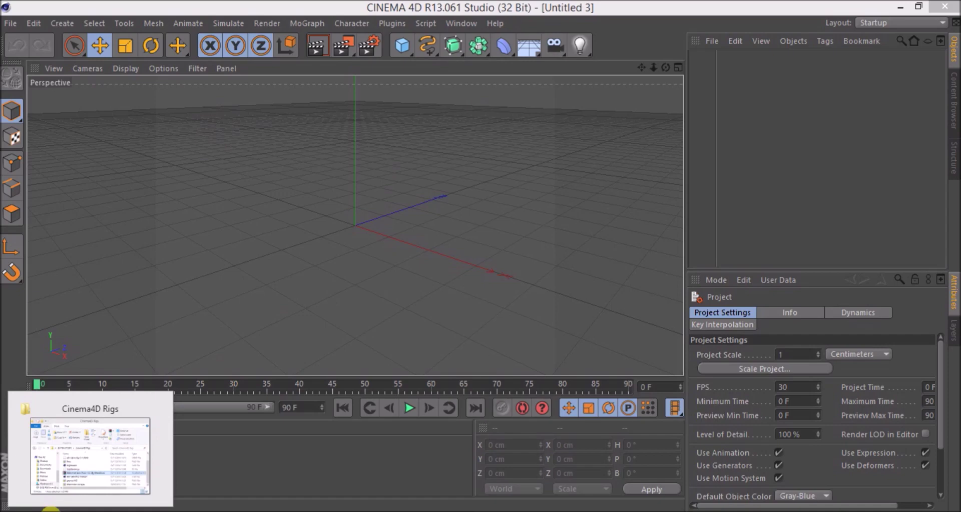
left_click(50, 510)
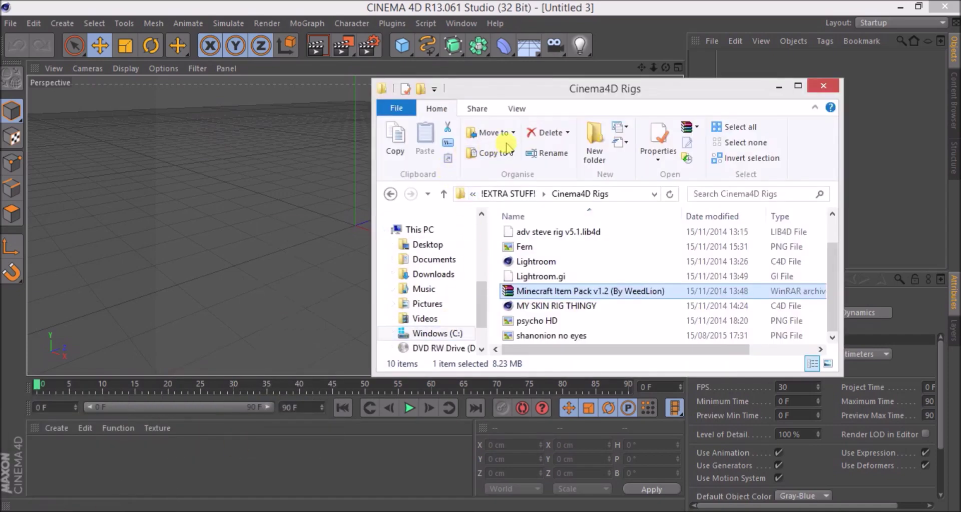
left_click_drag(587, 100, 708, 105)
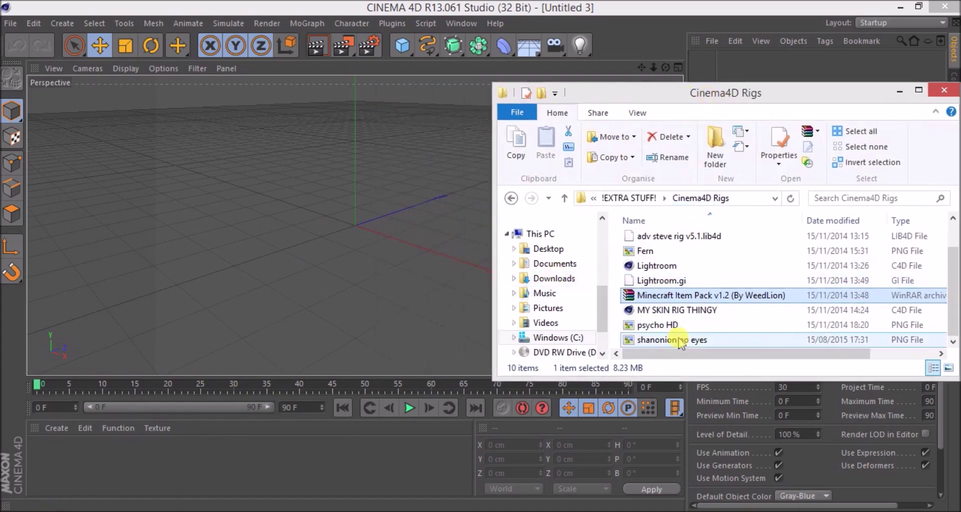
left_click(680, 311)
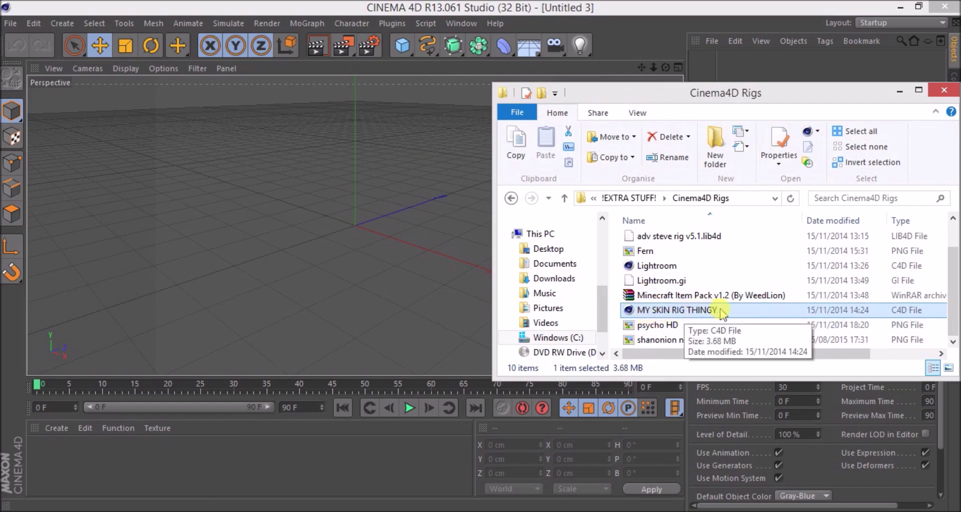
left_click_drag(692, 314, 350, 208)
left_click(438, 307)
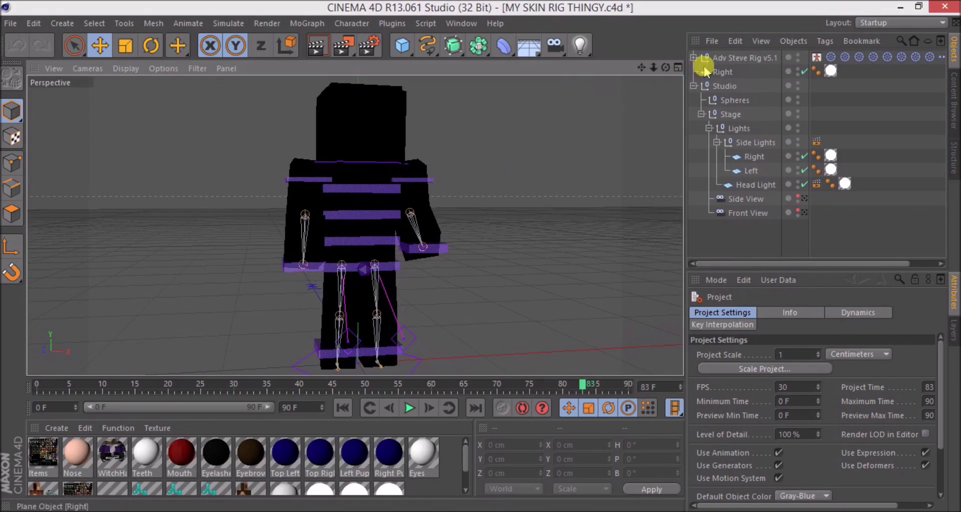
Step: Select Adv Steve Rig v5.1 and browse for a Custom Skin image in its User Data
left_click(735, 58)
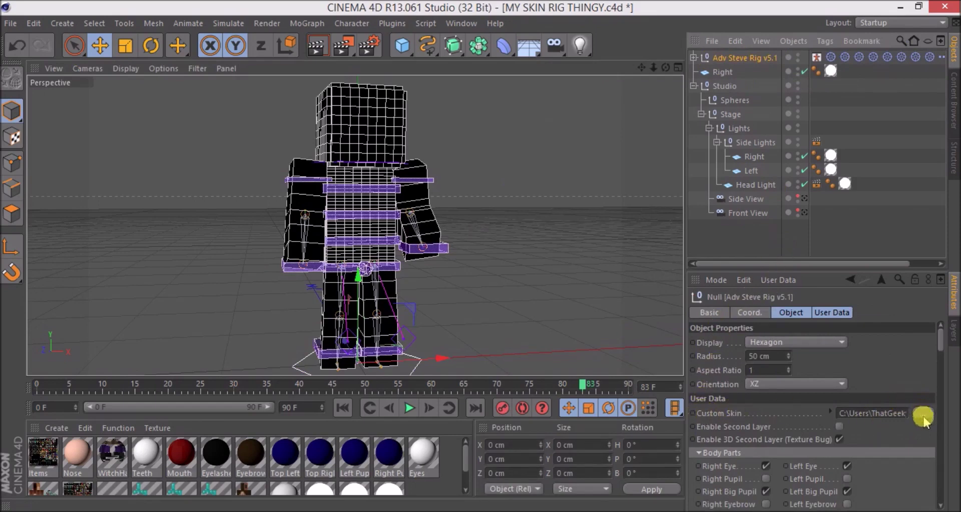
left_click(922, 414)
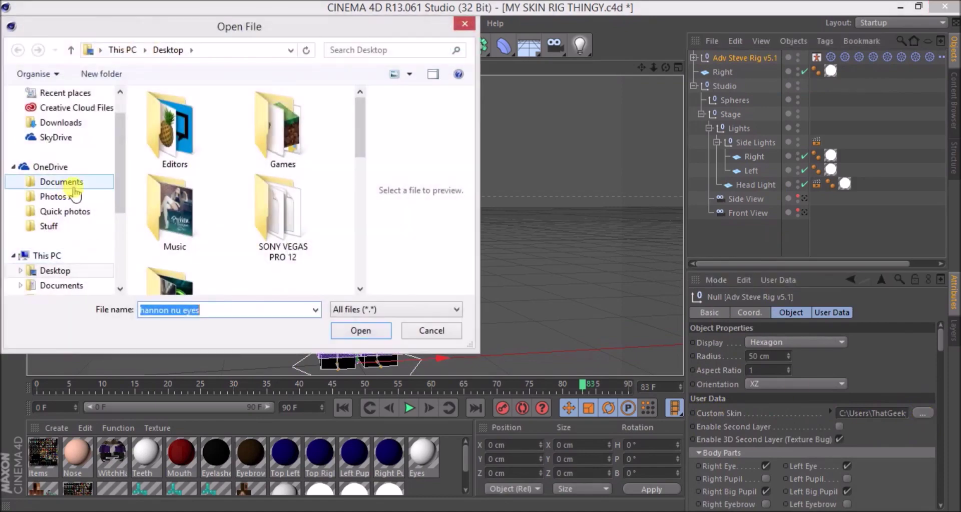
Step: Apply the long-named Desktop skin PNG as the rig's custom skin, copying it into the project
left_click_drag(358, 120, 369, 178)
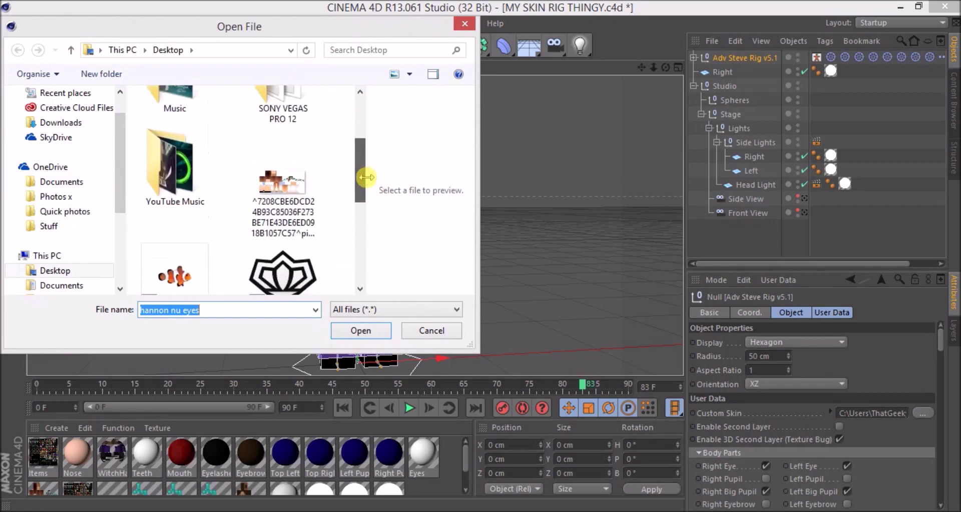
left_click(306, 203)
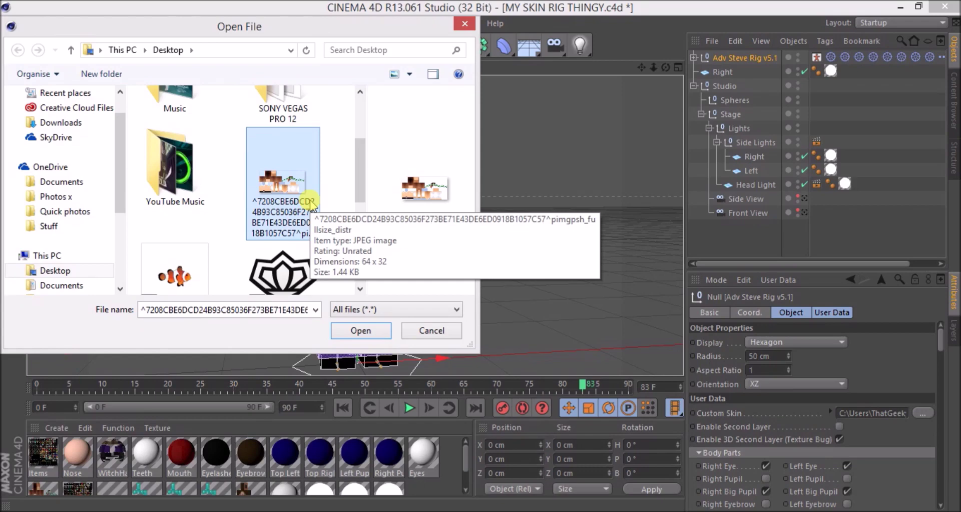
left_click(356, 330)
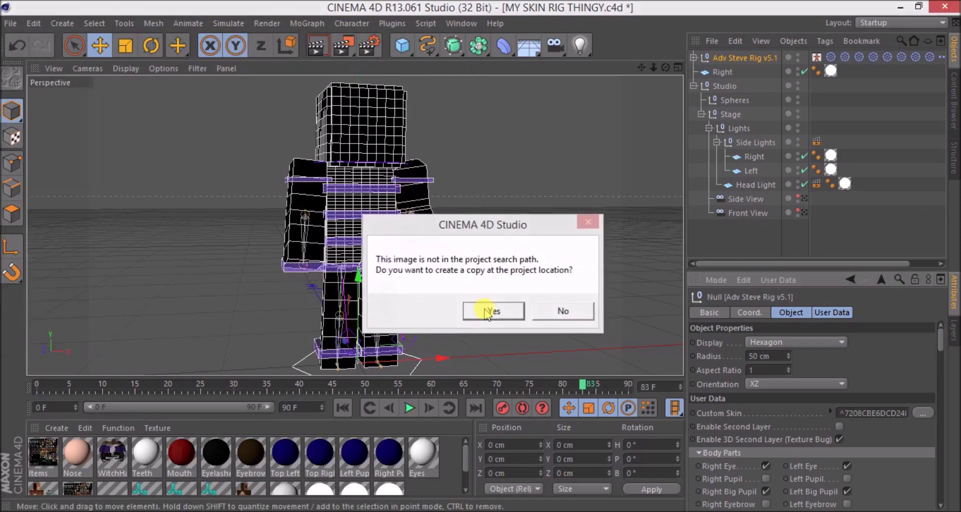
left_click(488, 311)
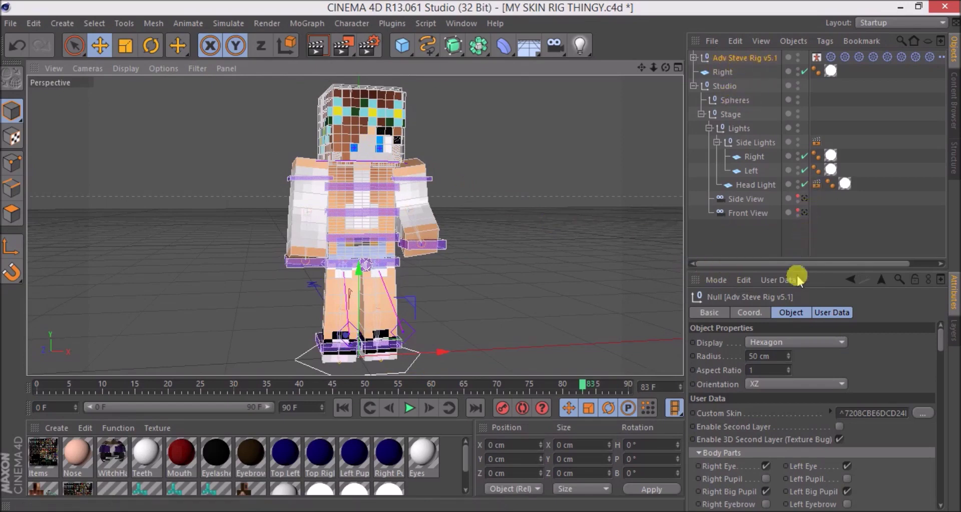
Step: Enable big pupils for both eyes, with brown eyebrows and blue pupil colours
scroll(851, 388, "down", 10)
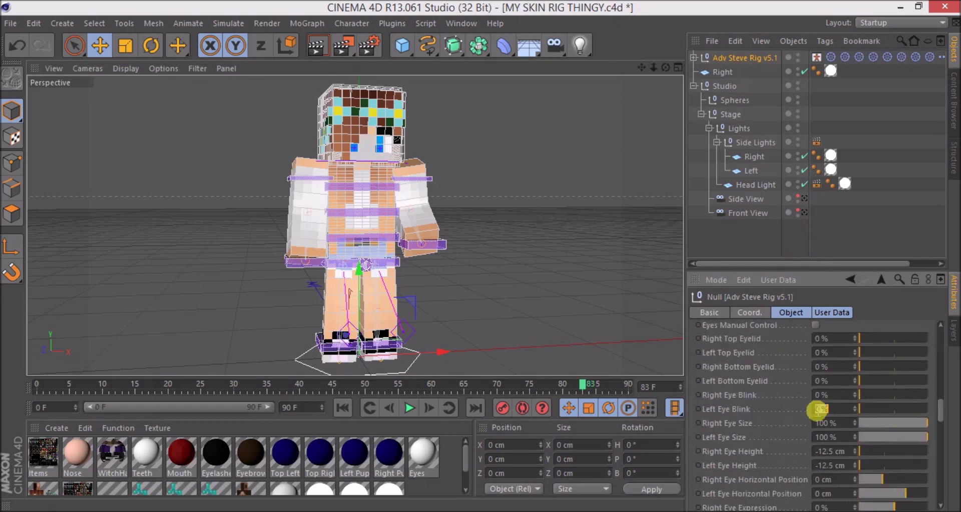
left_click_drag(939, 407, 934, 485)
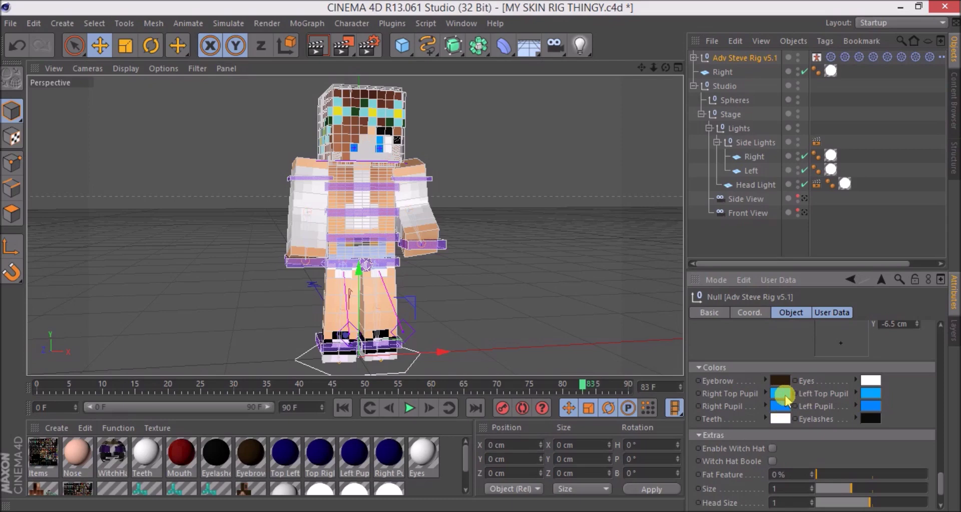
left_click(784, 395)
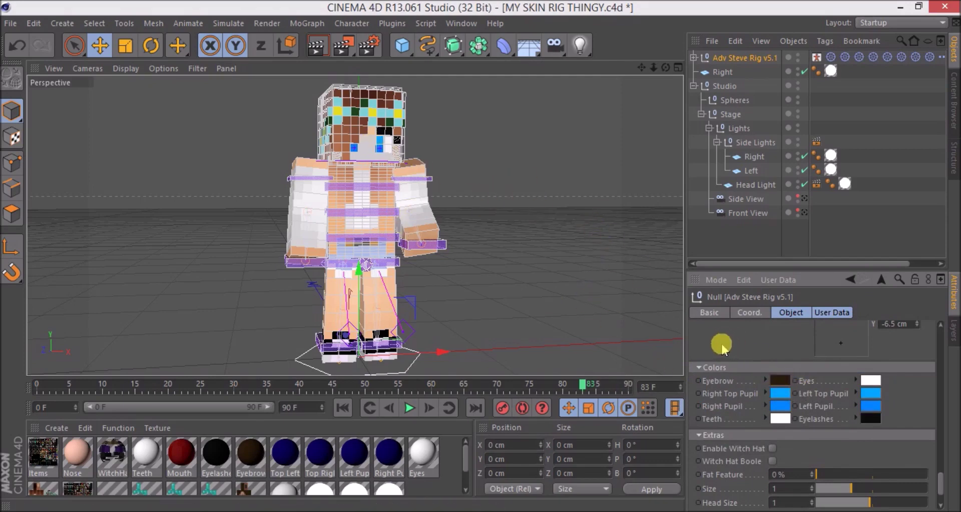
scroll(720, 345, "up", 6)
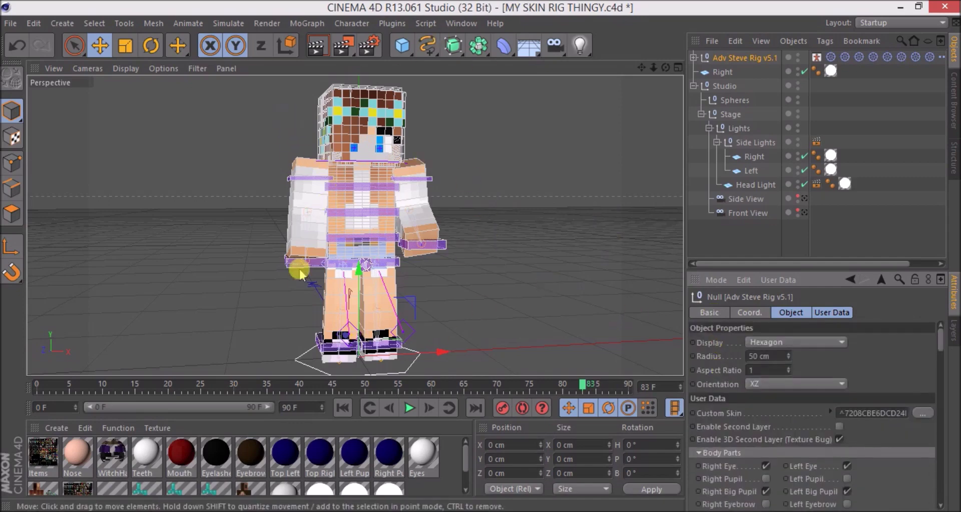
Step: Drag the Left and Right Arm Goals down so both arms hang beside the body
left_click(417, 246)
left_click_drag(418, 249, 422, 228)
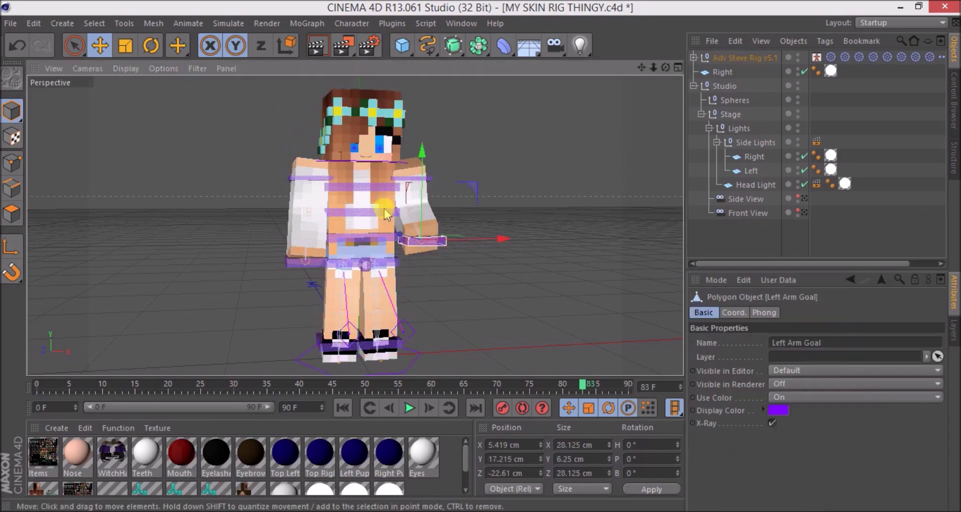
left_click_drag(453, 239, 468, 244)
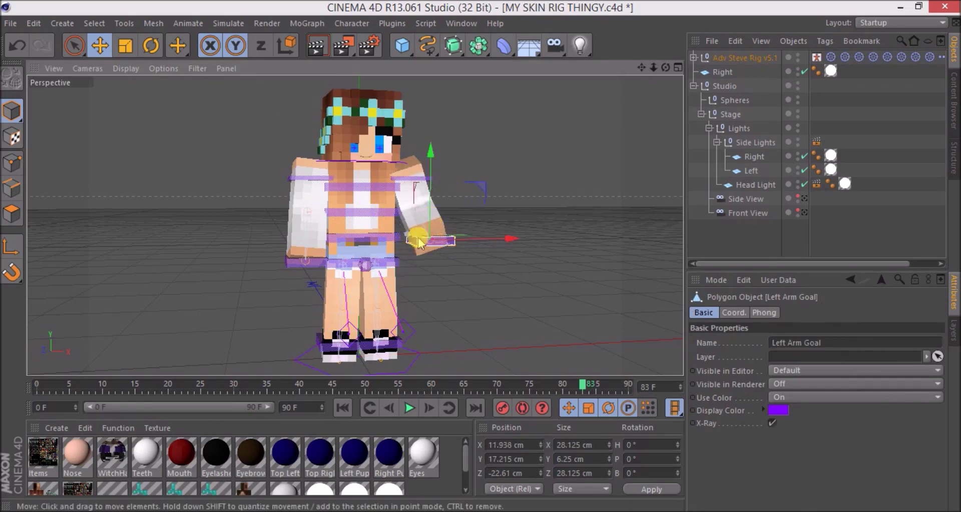
mouse_move(474, 238)
left_mouse_down()
mouse_move(461, 240)
mouse_move(468, 245)
left_mouse_up()
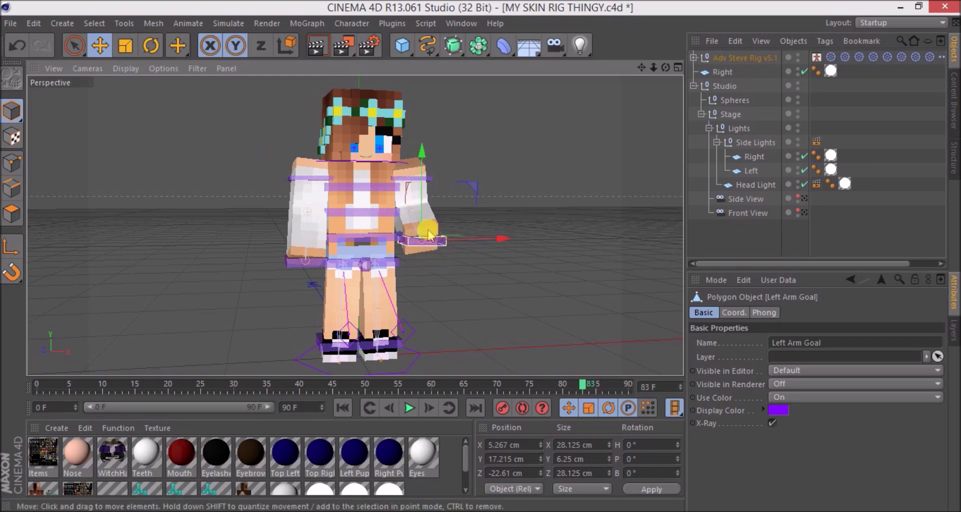
left_click_drag(422, 227, 453, 245)
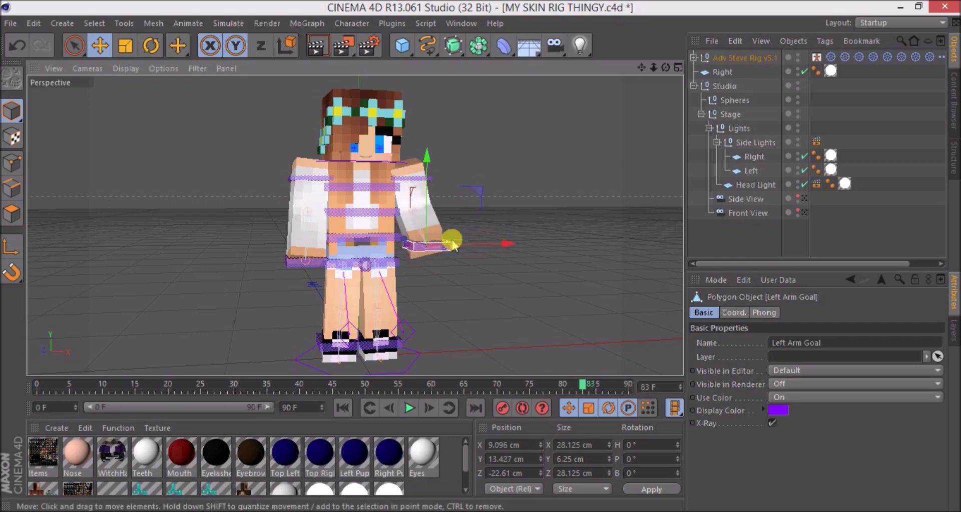
left_click_drag(302, 265, 289, 244)
left_click(340, 344)
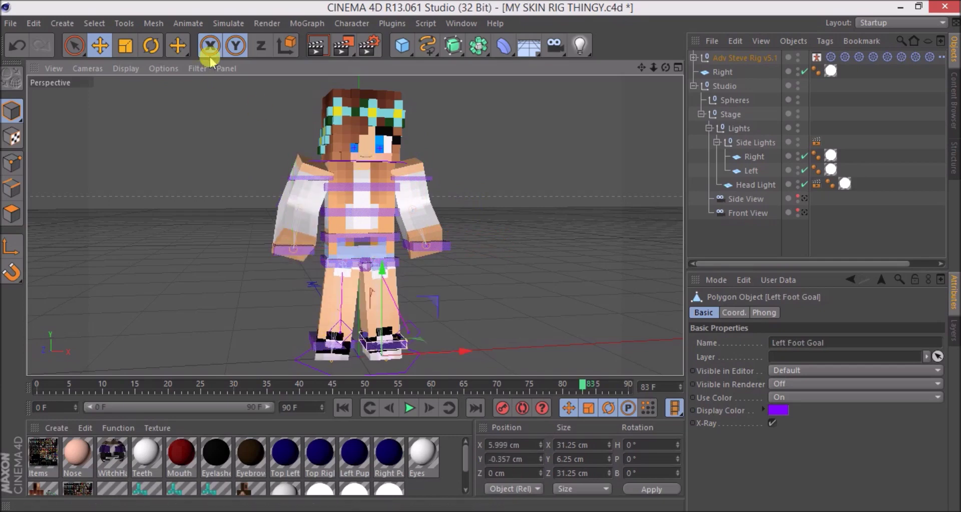
Step: Rotate the Neck Control to H −5.382°, P 4.291°, B 0.692° to tilt the head
left_click(343, 164)
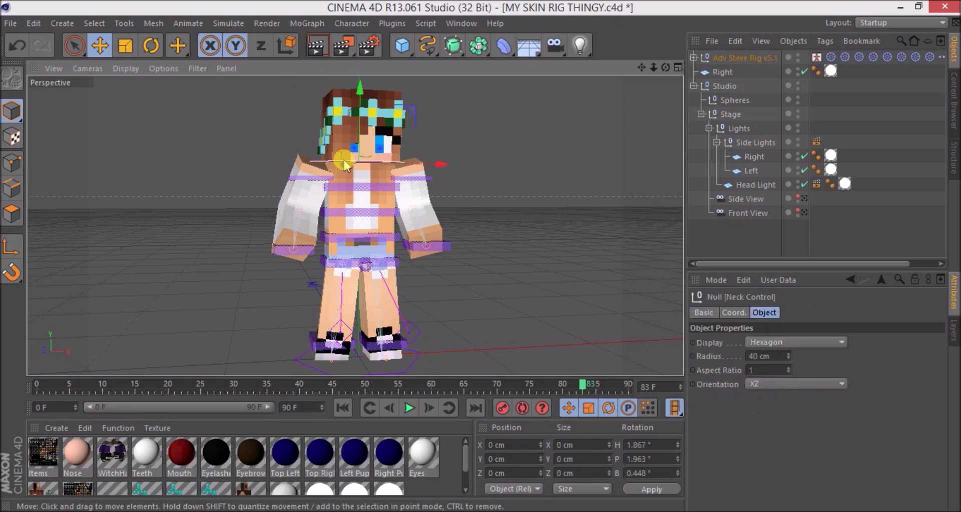
left_click(151, 45)
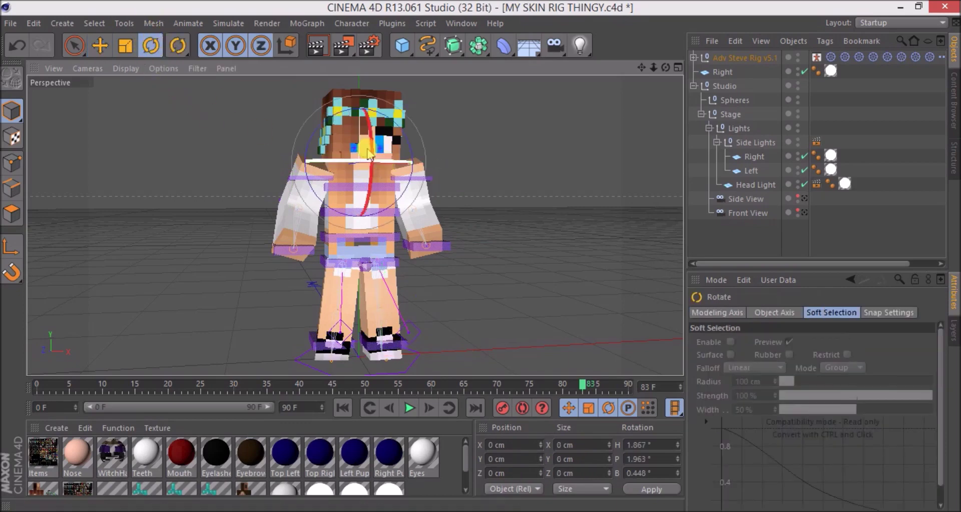
left_click_drag(389, 159, 366, 153)
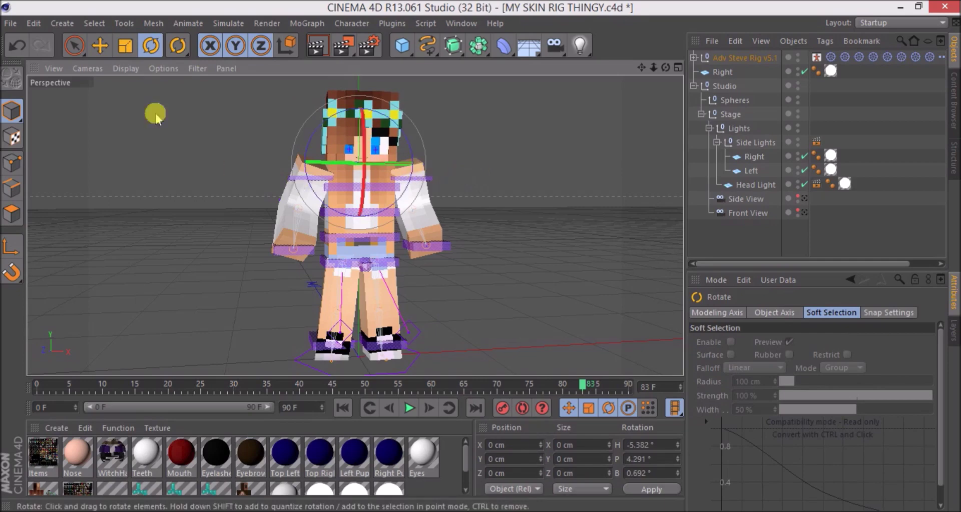
left_click(100, 47)
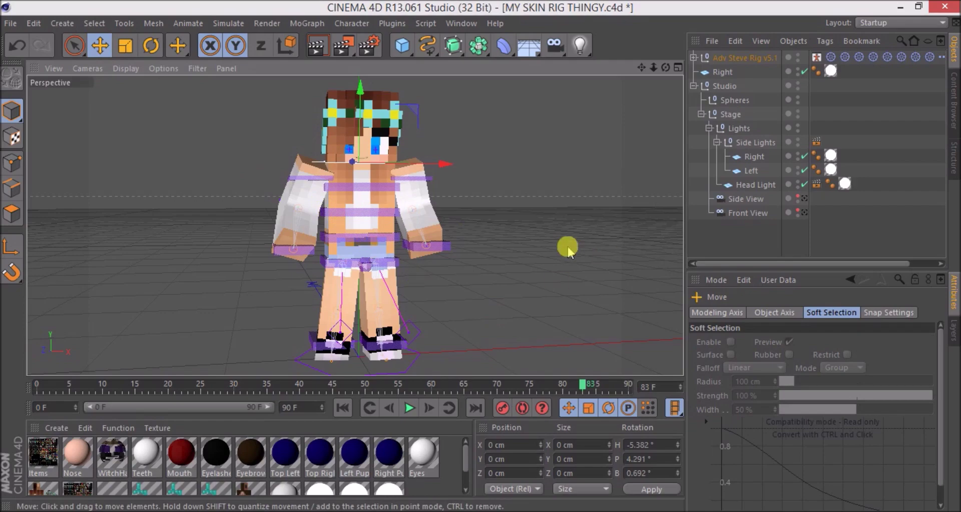
Step: Zoom to the face and set the rig's Mouth Expression to 9.333% / −6.667%
scroll(371, 169, "up", 3)
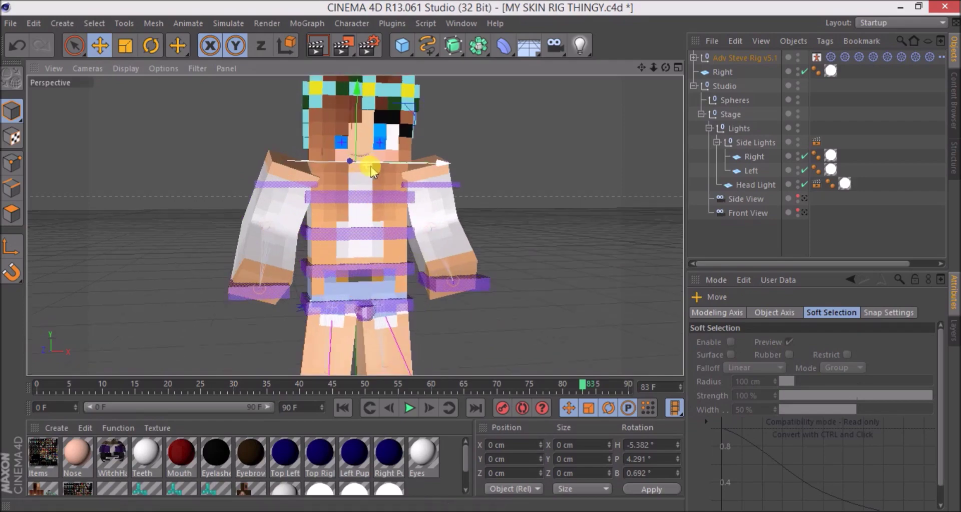
scroll(371, 168, "up", 6)
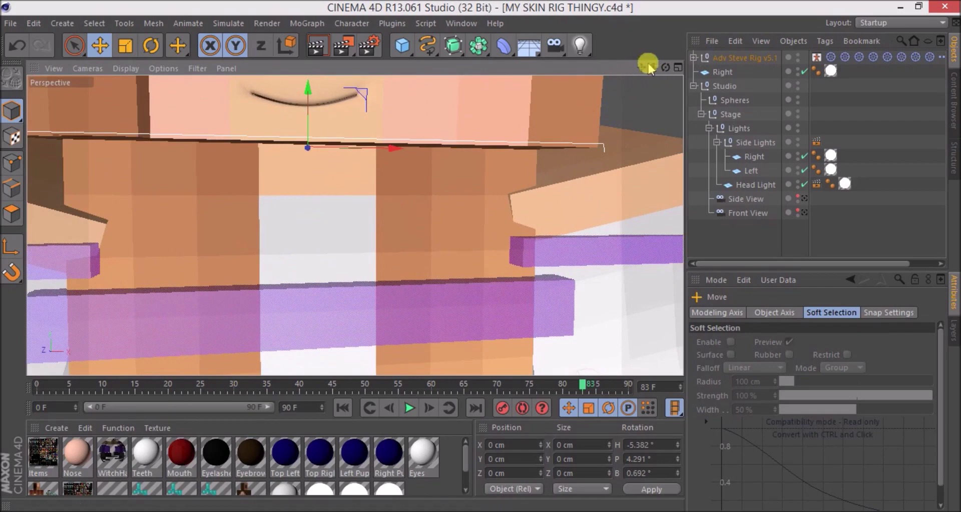
left_click_drag(641, 67, 658, 203)
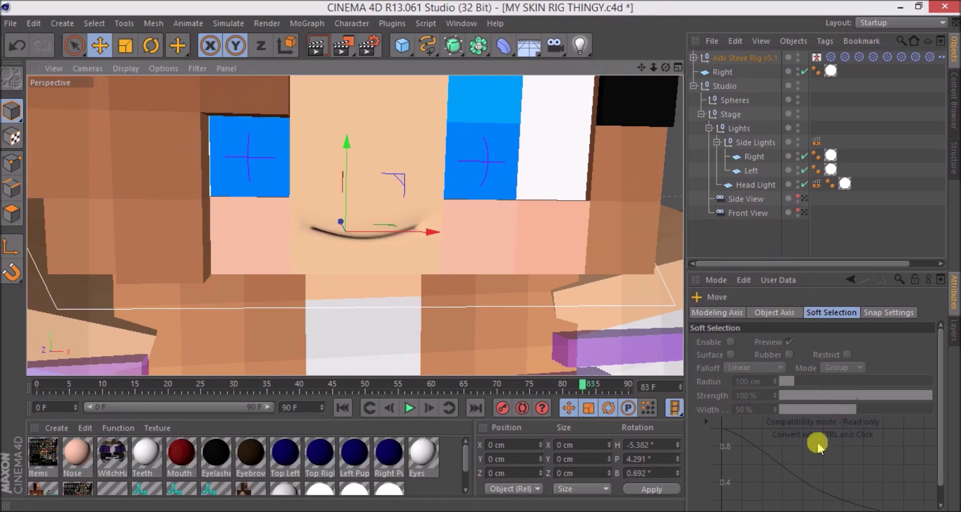
left_click(736, 60)
scroll(805, 443, "down", 5)
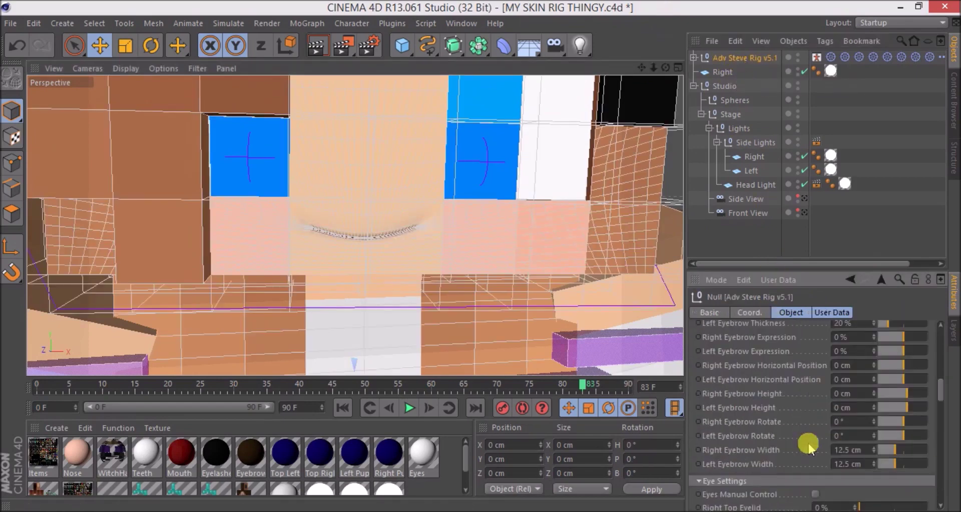
scroll(809, 445, "down", 8)
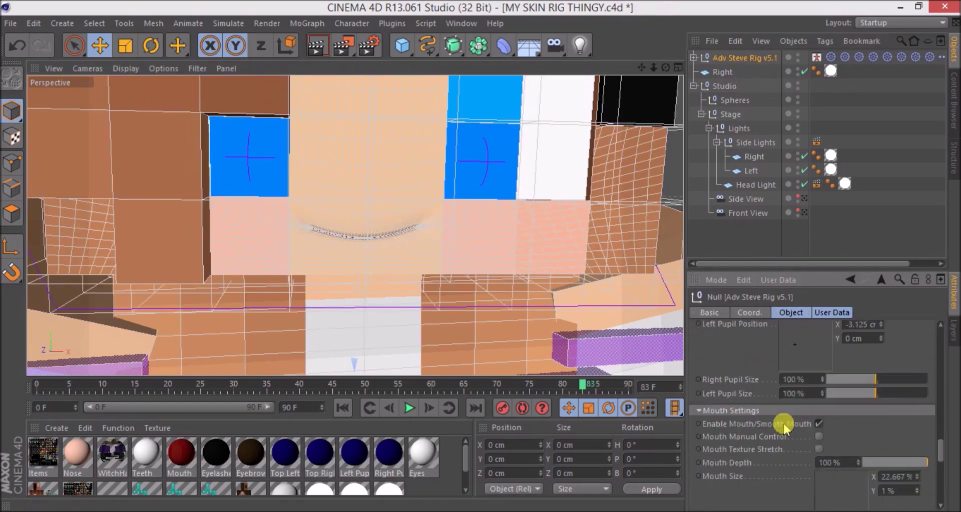
scroll(783, 425, "down", 7)
scroll(766, 400, "up", 3)
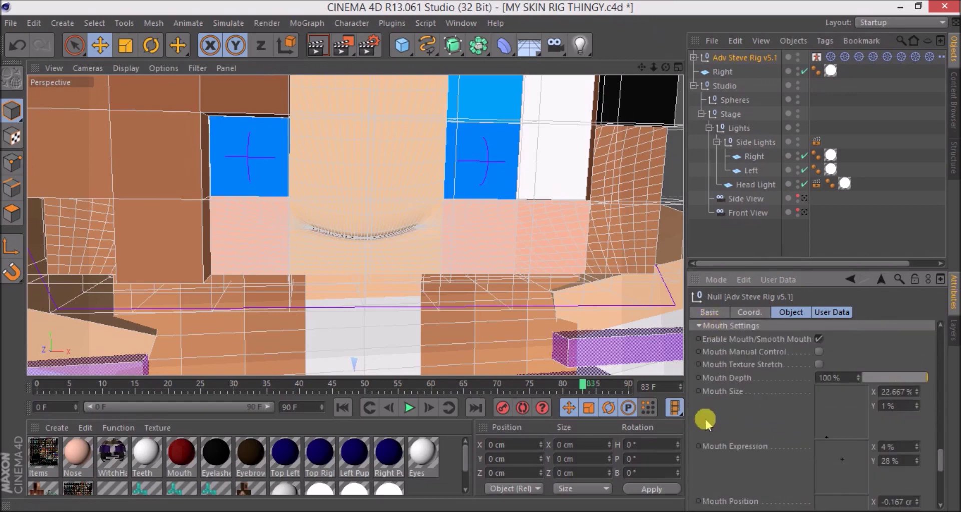
scroll(703, 443, "down", 3)
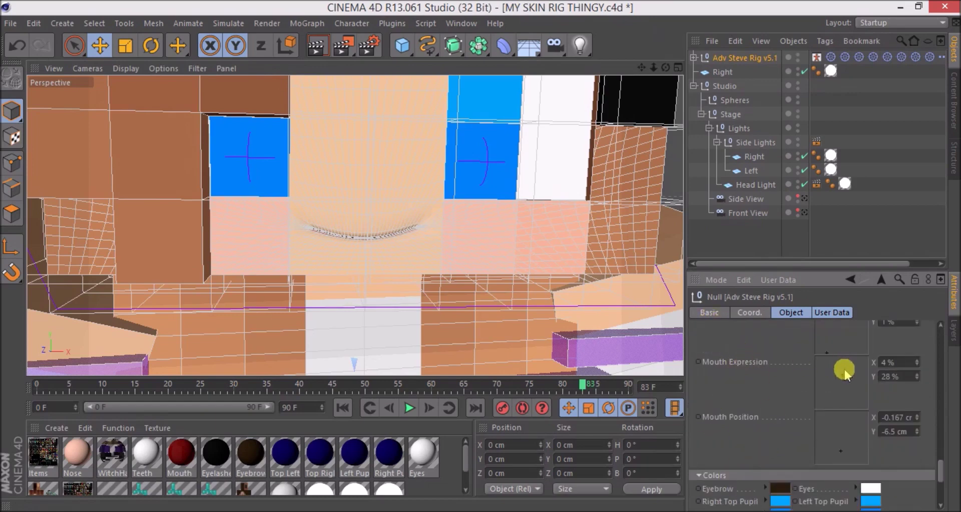
mouse_move(844, 379)
left_mouse_down()
mouse_move(841, 353)
mouse_move(838, 393)
mouse_move(845, 391)
left_mouse_up()
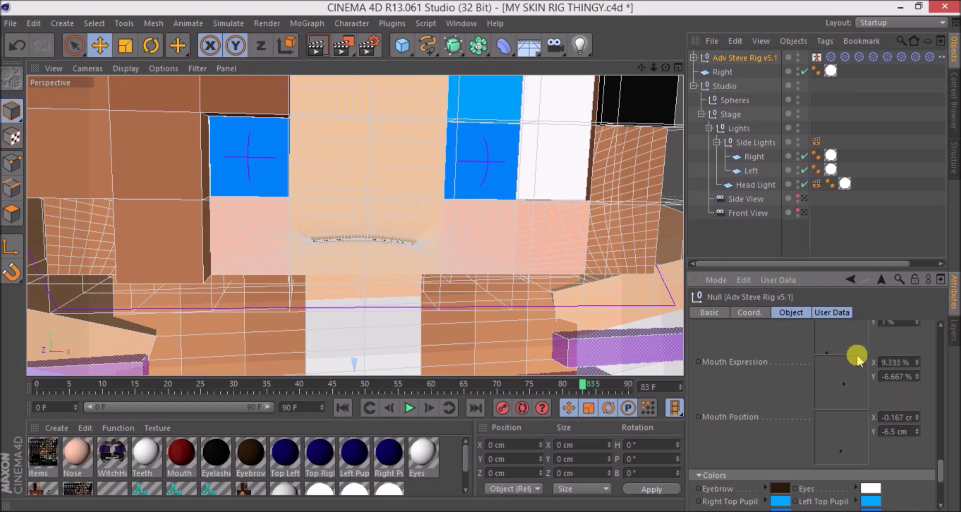
Step: Open the mouth wider with Mouth Size 25.333% by 12% and position −6.5 cm
scroll(856, 355, "up", 3)
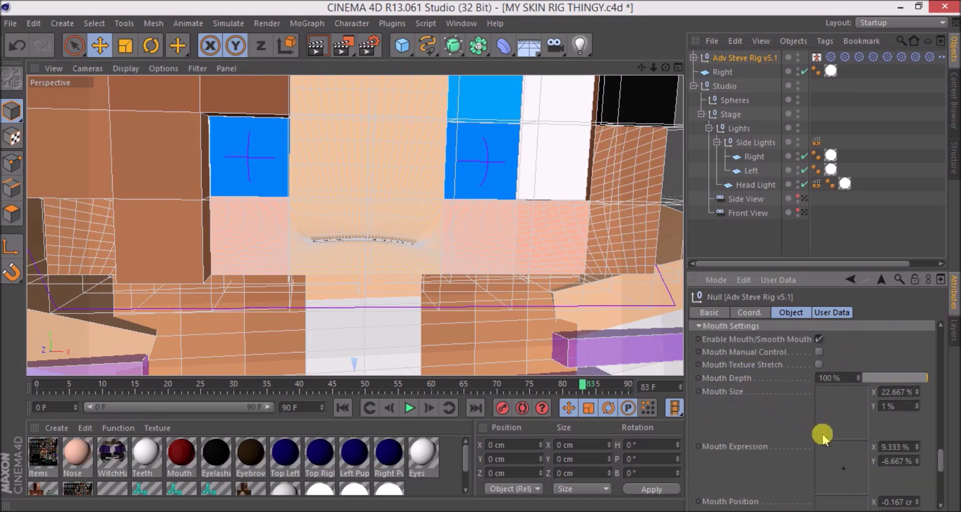
left_click_drag(827, 437, 828, 433)
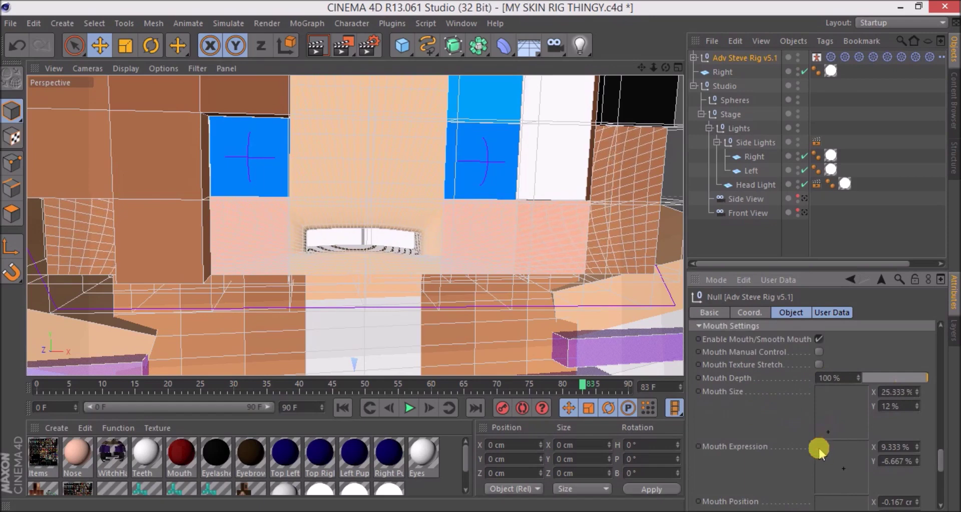
scroll(836, 463, "down", 3)
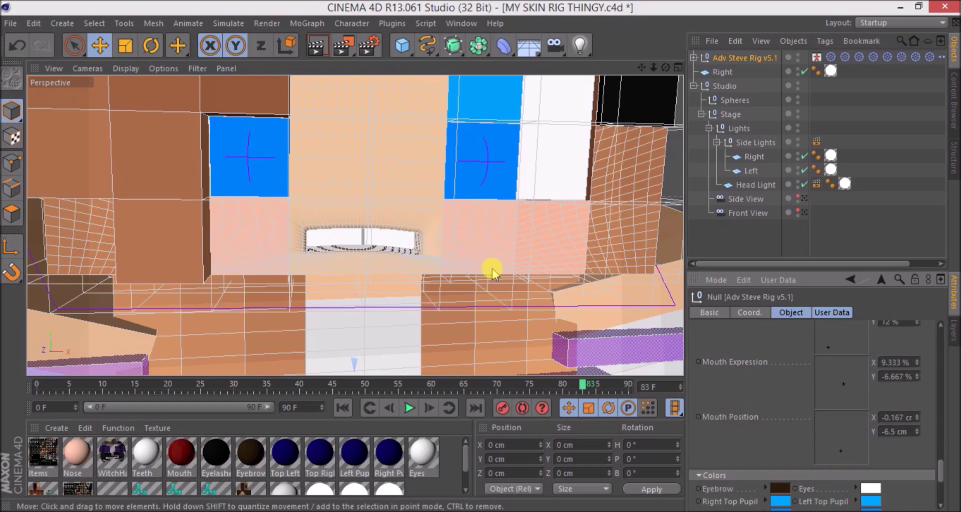
scroll(797, 388, "up", 3)
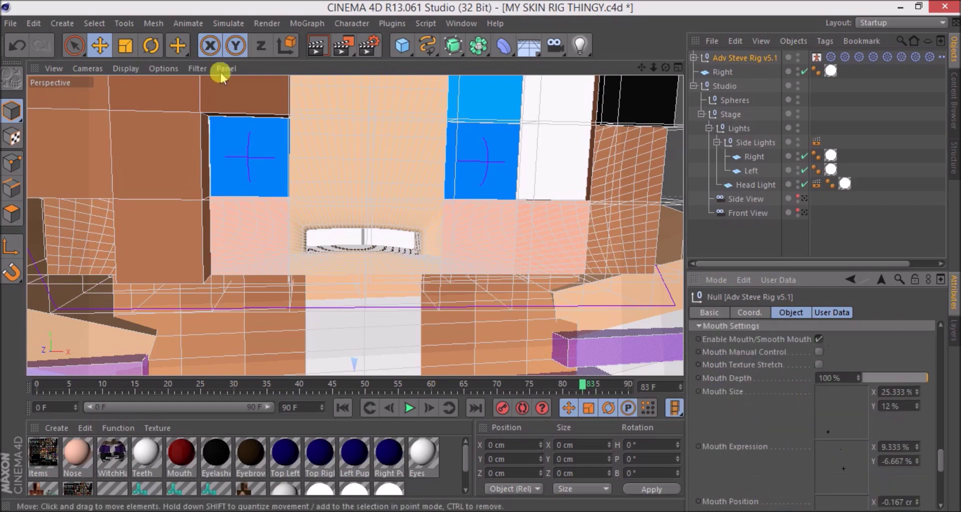
scroll(348, 295, "down", 3)
scroll(353, 272, "down", 8)
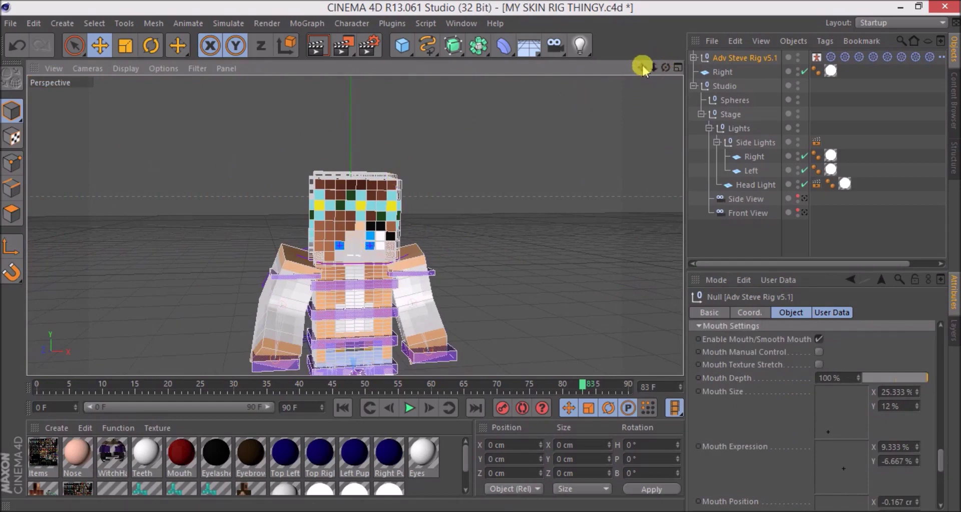
Step: Pan the view to frame the full character larger and bring up the Cinema4D Rigs folder
left_click_drag(641, 68, 666, 70)
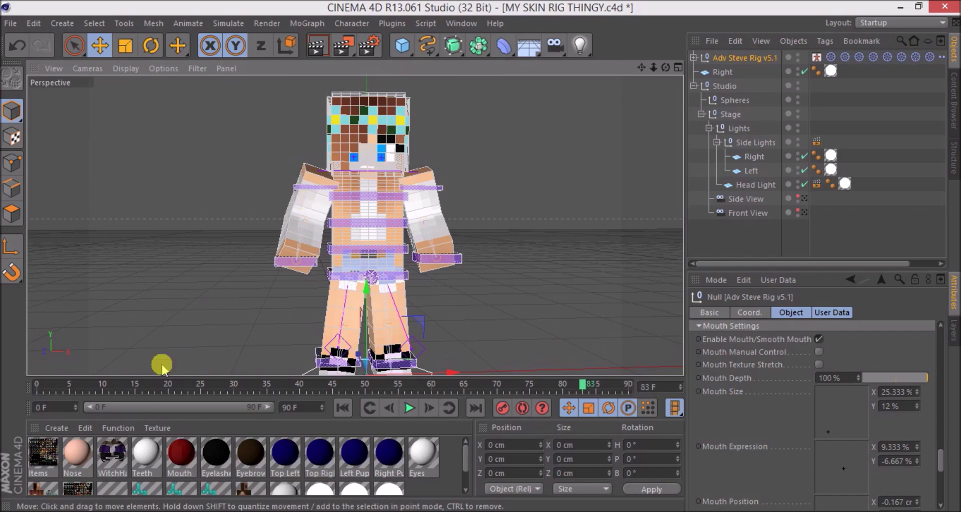
left_click(75, 510)
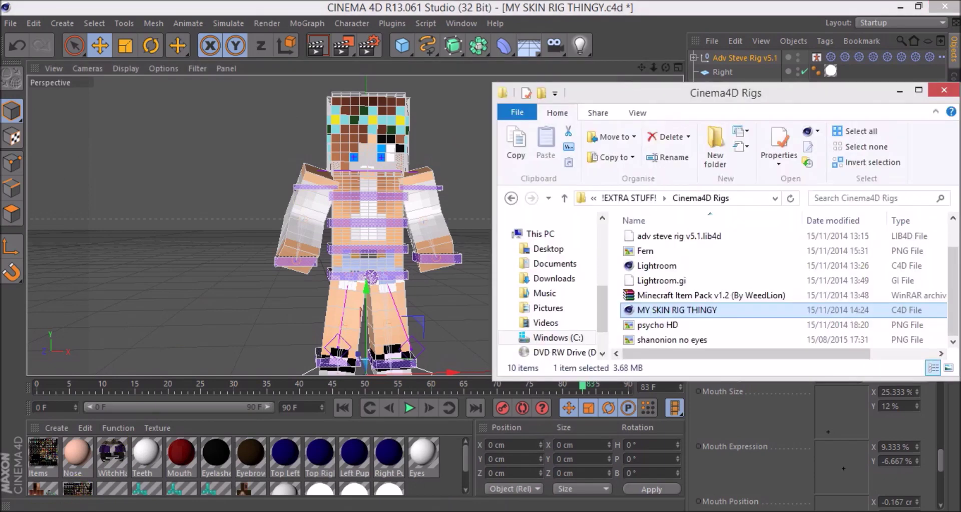
Step: Open the Minecraft Item Pack v1.2 (By WeedLion) .rar archive in WinRAR
left_click(667, 299)
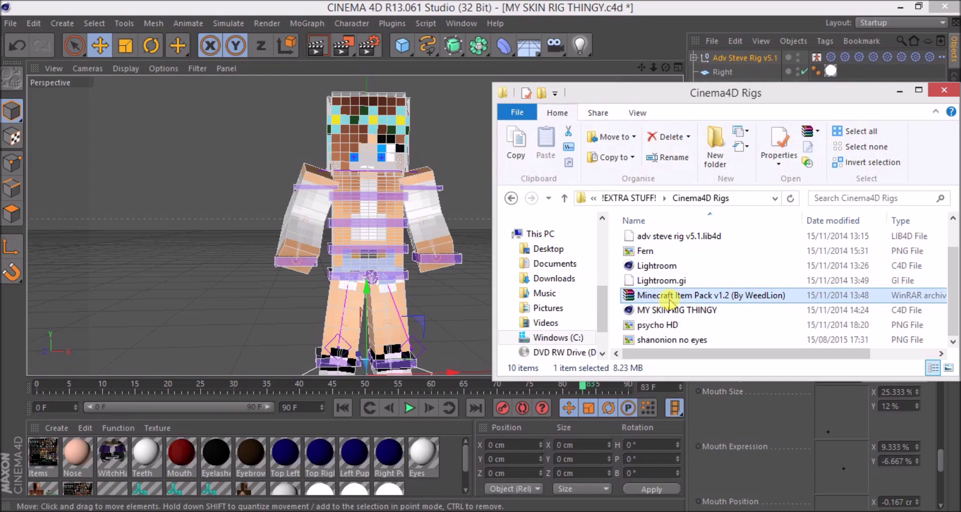
double_click(669, 299)
Step: Drag the archive's LIB4D item library into Cinema 4D presets, then close WinRAR and the Cinema4D Rigs folder
left_click(719, 44)
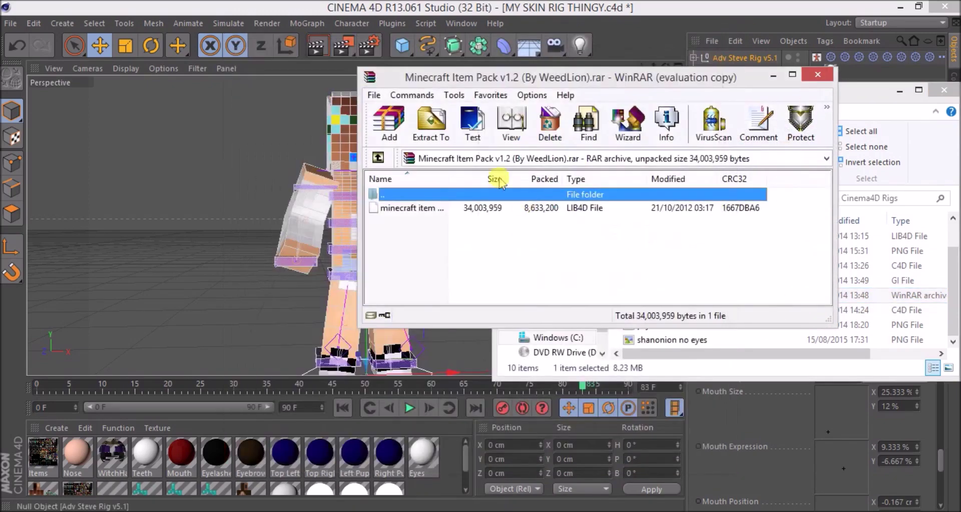
left_click(442, 210)
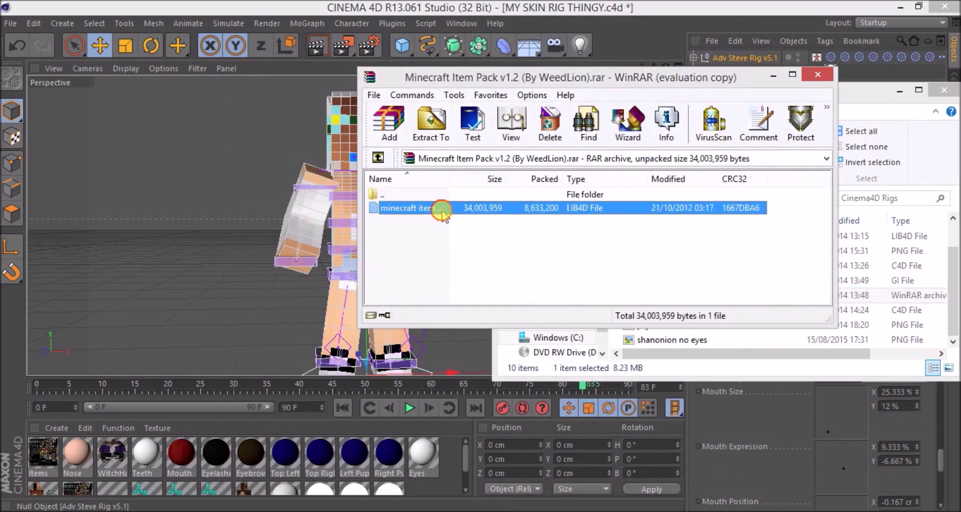
left_click_drag(442, 209, 246, 225)
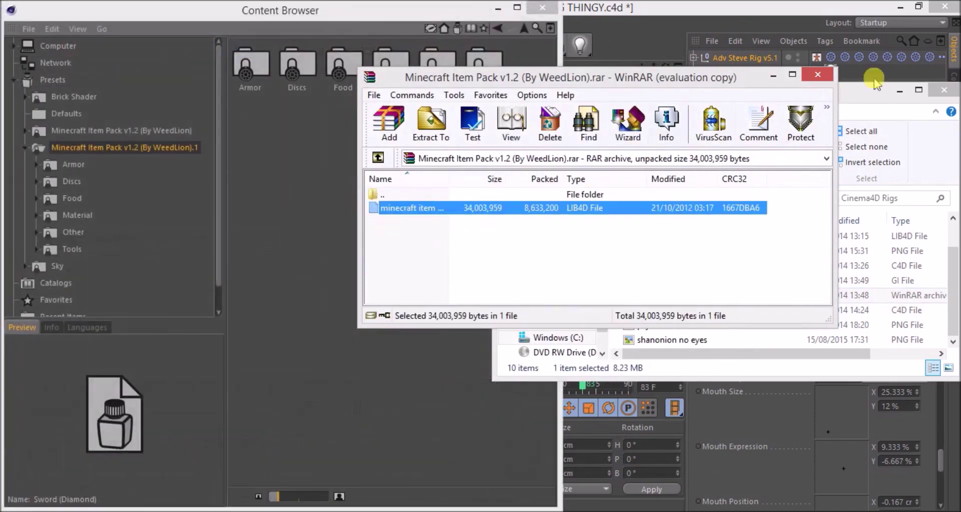
left_click(818, 77)
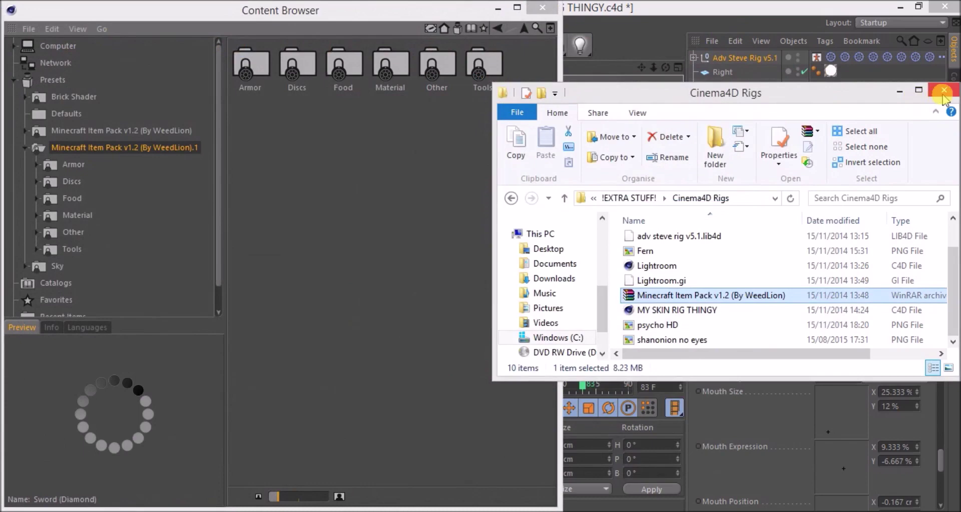
left_click(918, 93)
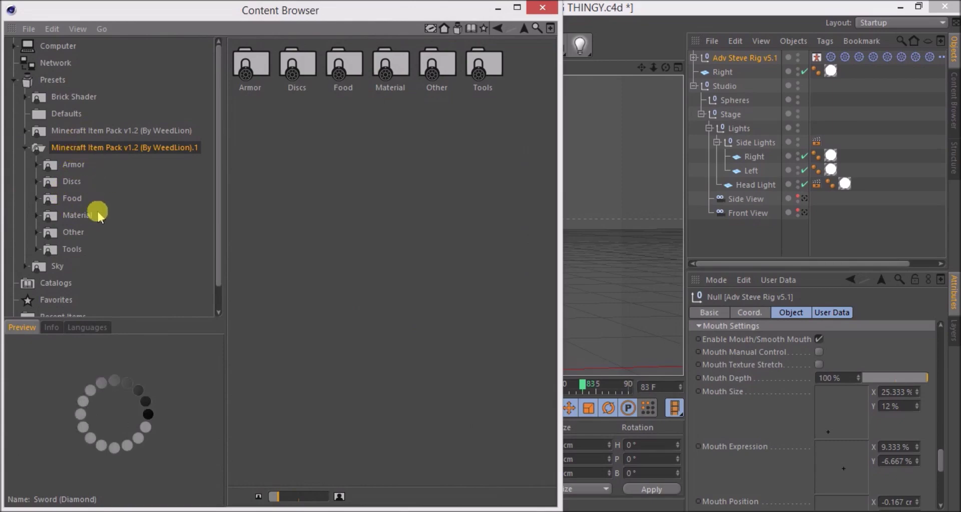
Step: Add the Sword (Diamond) preset from Minecraft Item Pack > Tools, then close the Content Browser
left_click(72, 250)
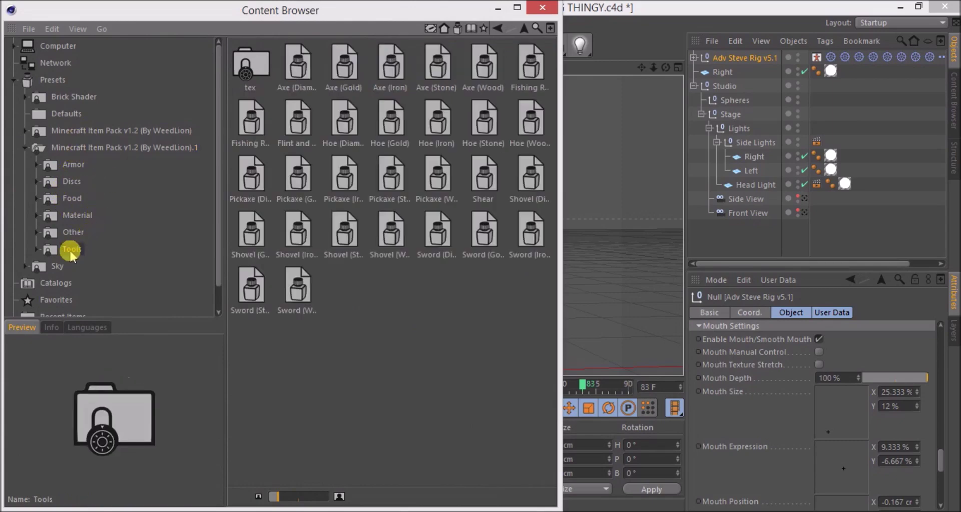
left_click(430, 236)
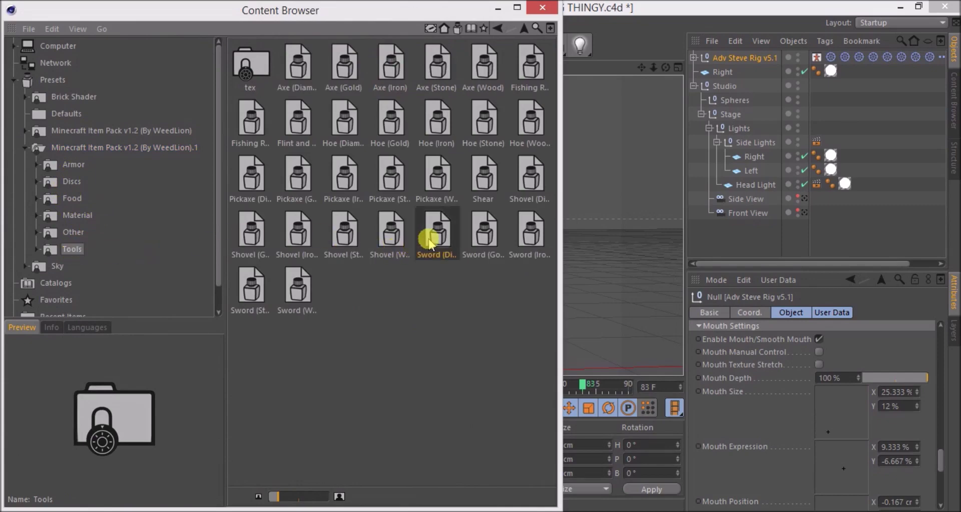
double_click(423, 242)
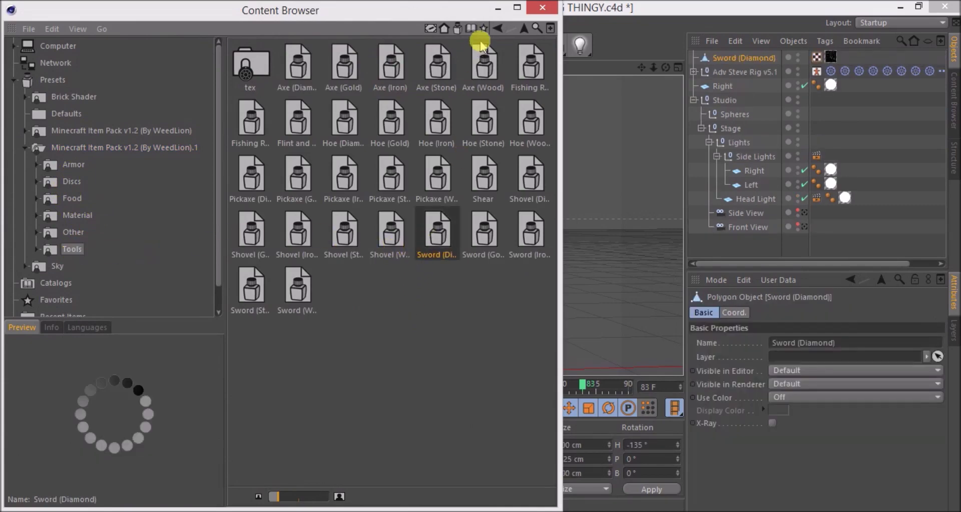
left_click(542, 8)
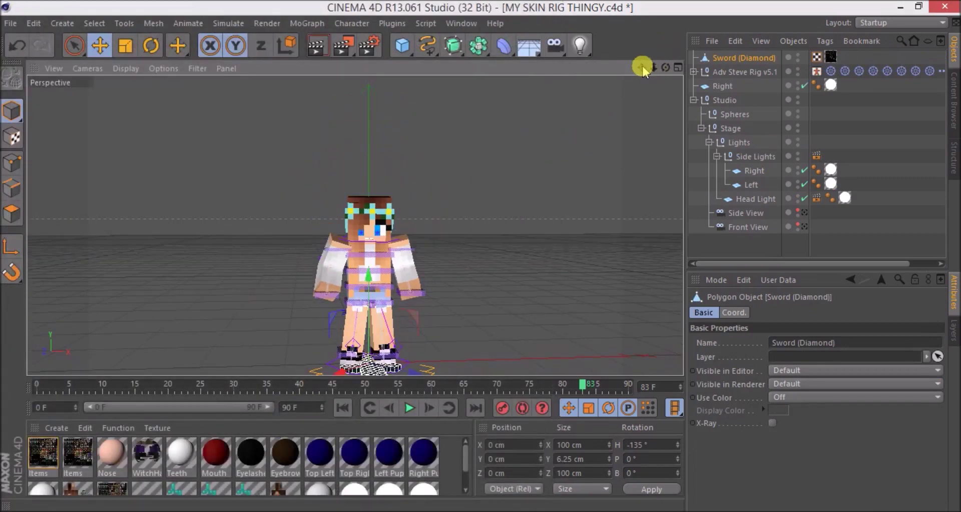
Step: Rotate the sword upright to about P 81.9° and B 41° beside the character
left_click_drag(640, 68, 639, 69)
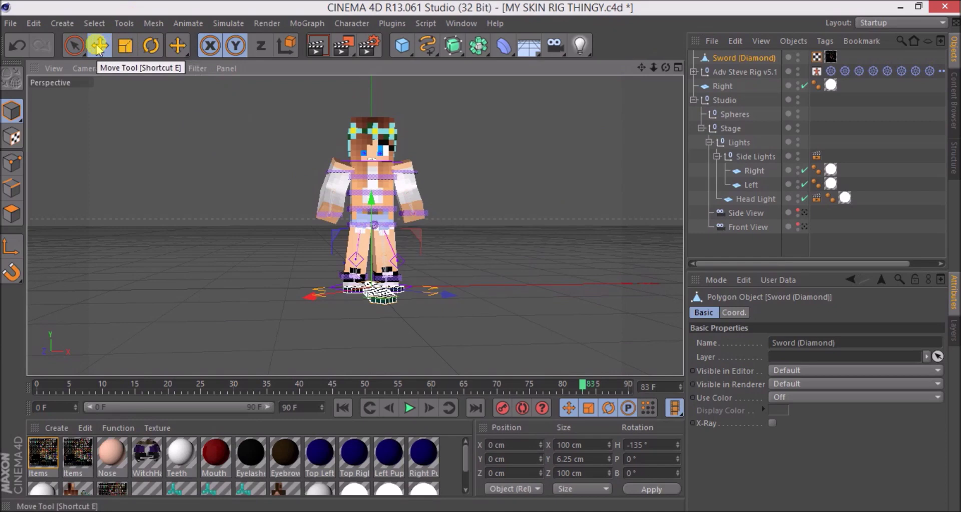
left_click(152, 46)
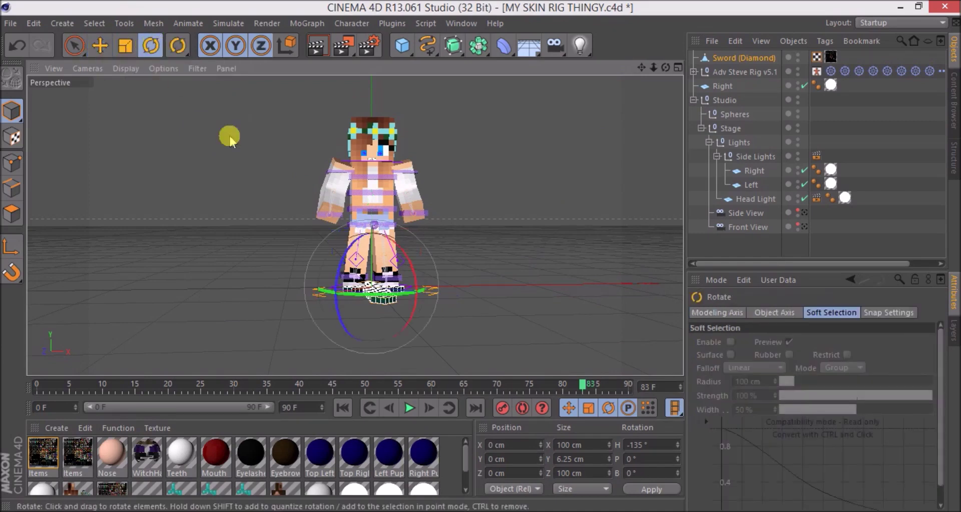
left_click_drag(414, 268, 344, 197)
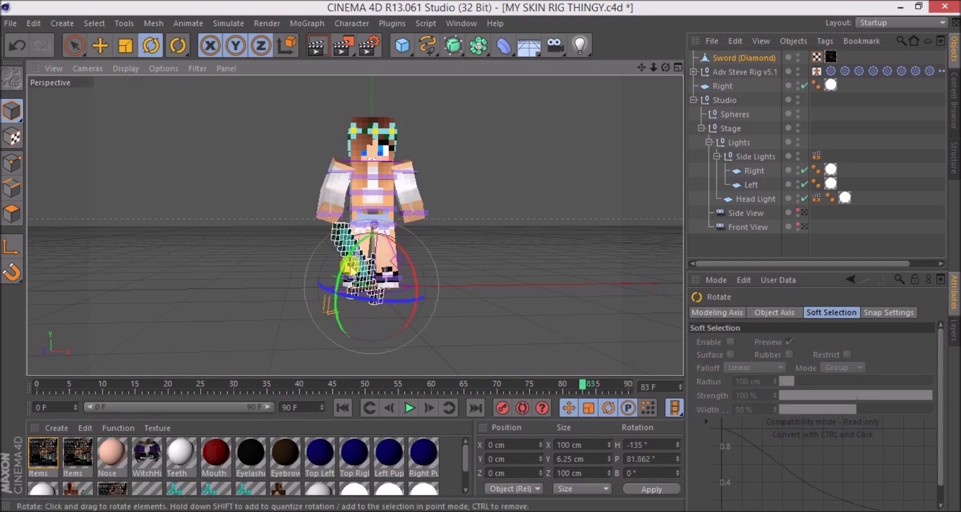
mouse_move(390, 301)
left_mouse_down()
mouse_move(403, 304)
mouse_move(391, 302)
left_mouse_up()
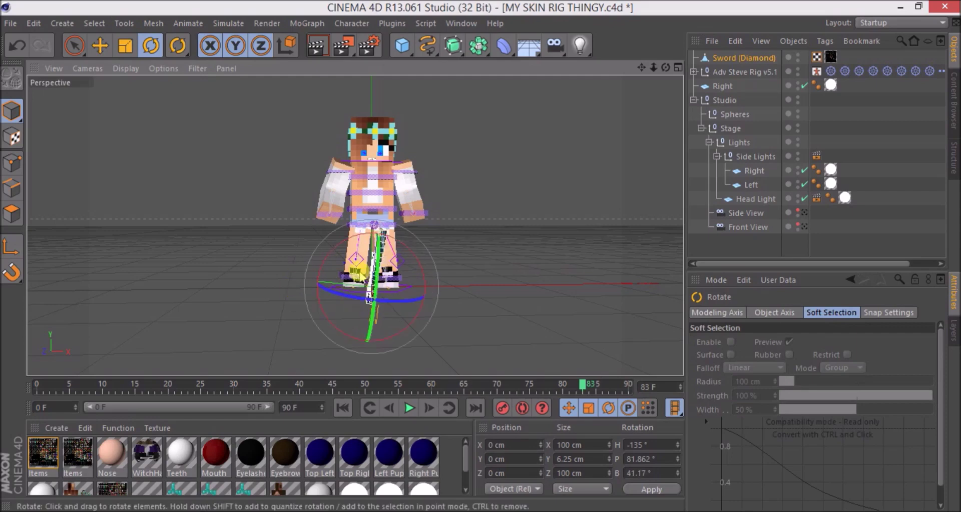
Step: Move the sword up to X −56.239, Y 99.441, Z −5.282 cm in the character's hand
left_click(106, 52)
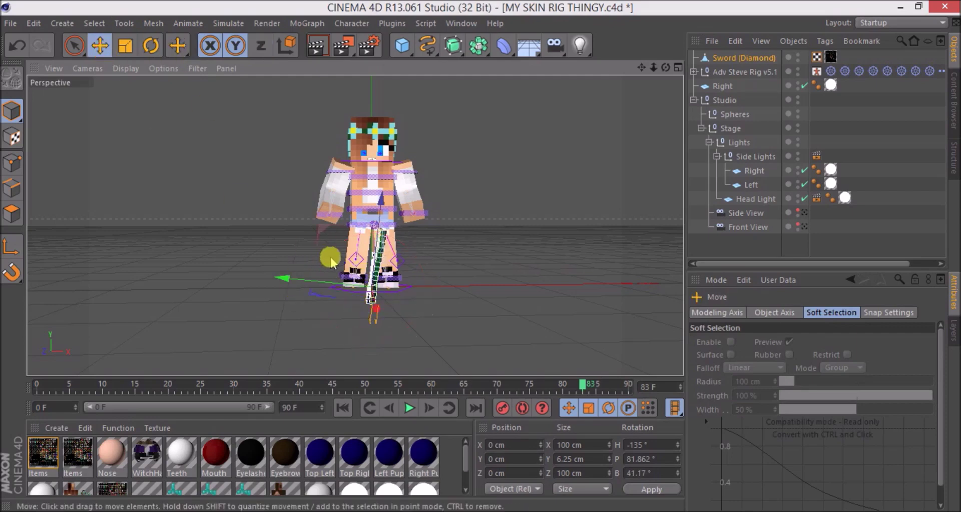
left_click_drag(345, 285, 317, 197)
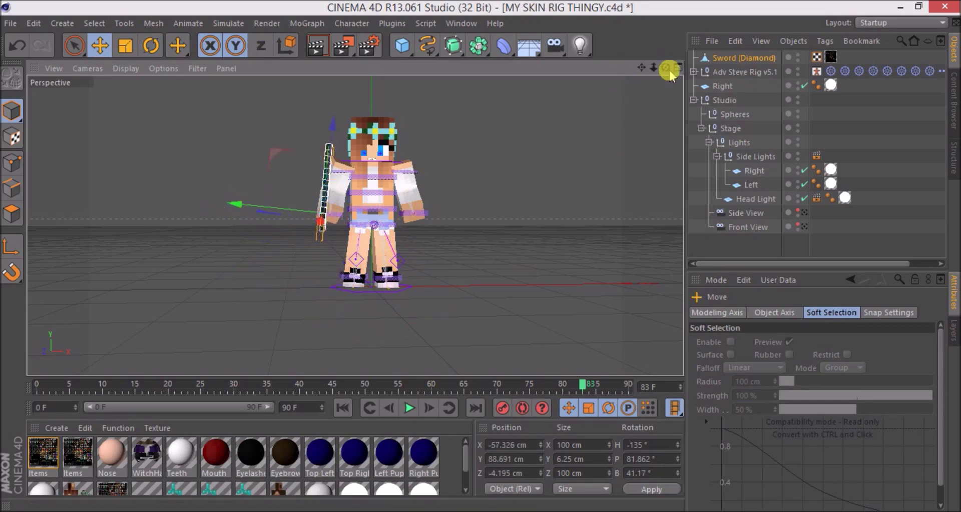
left_click_drag(665, 67, 710, 69)
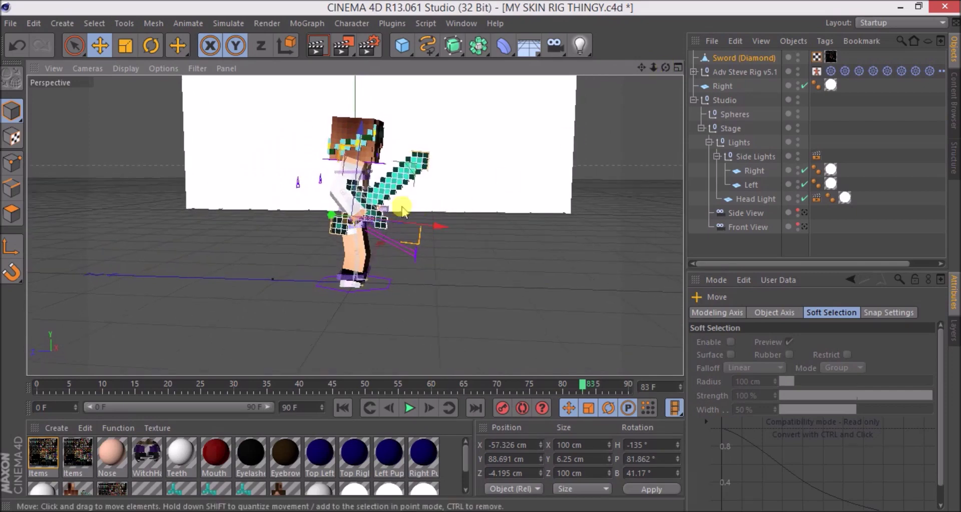
left_click_drag(363, 192, 367, 209)
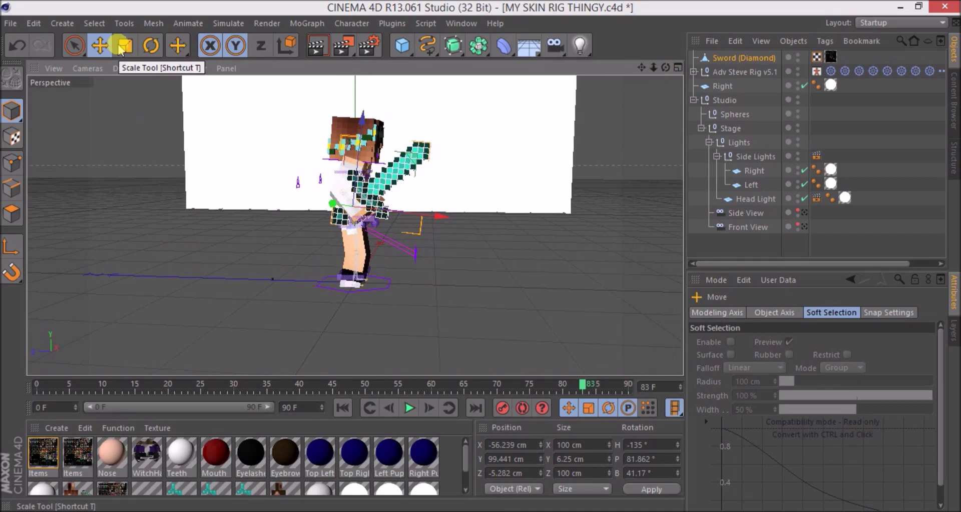
Step: Scale the sword down to 83.5 cm long, adjusting its thickness to about 6.24 cm
left_click(123, 46)
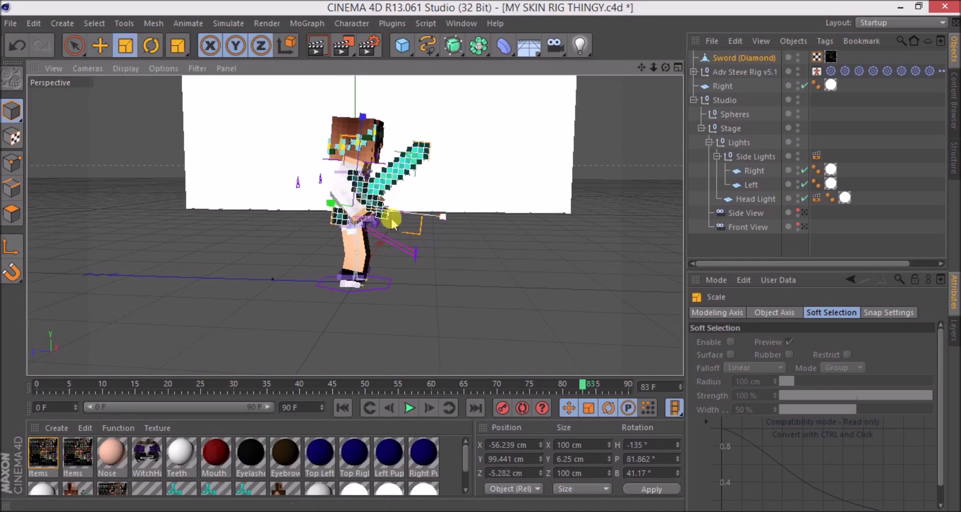
left_click(418, 238)
left_click_drag(418, 238, 280, 221)
left_click(459, 211)
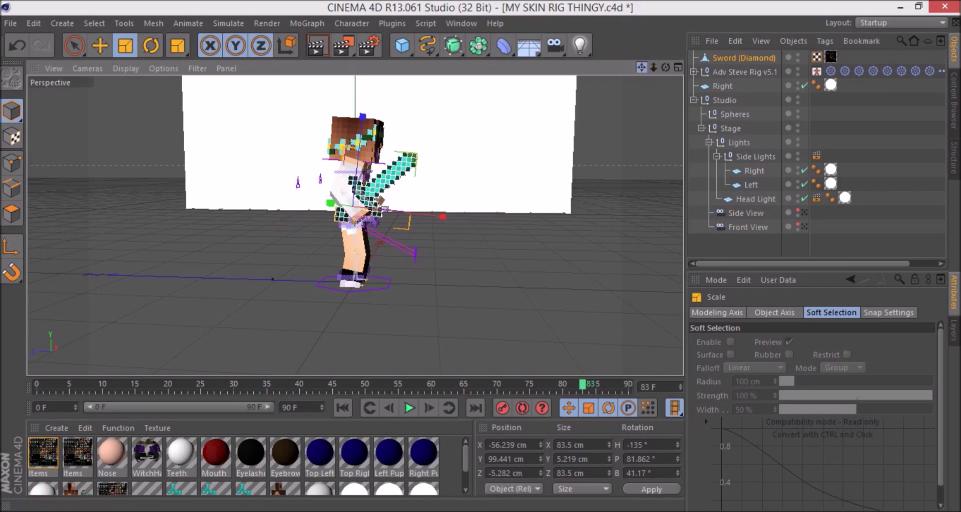
mouse_move(641, 68)
left_mouse_down()
mouse_move(601, 68)
mouse_move(639, 67)
left_mouse_up()
left_click(666, 68)
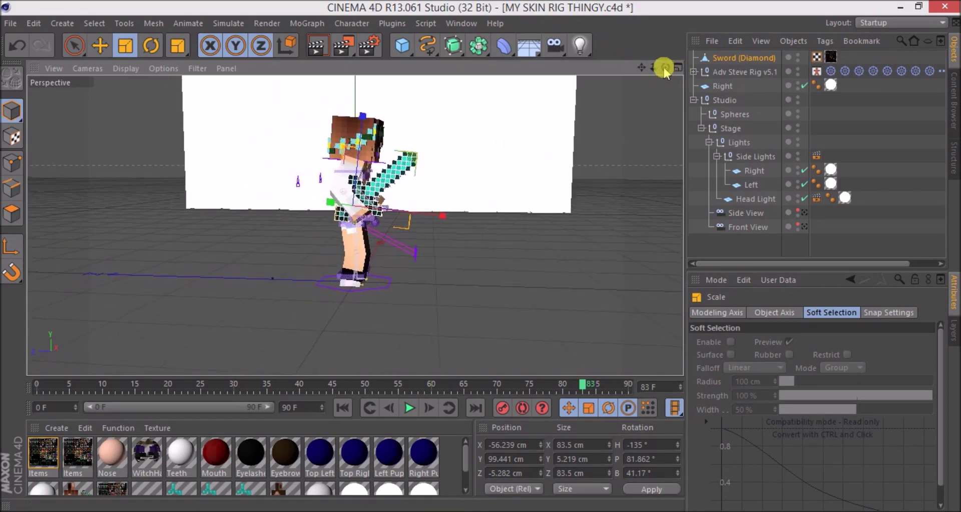
left_click_drag(644, 69, 667, 70)
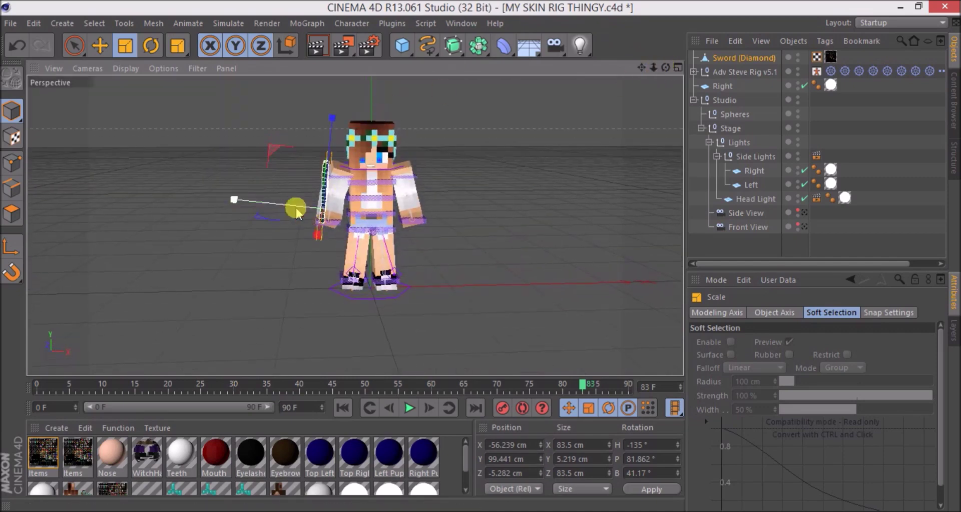
left_click_drag(296, 209, 286, 208)
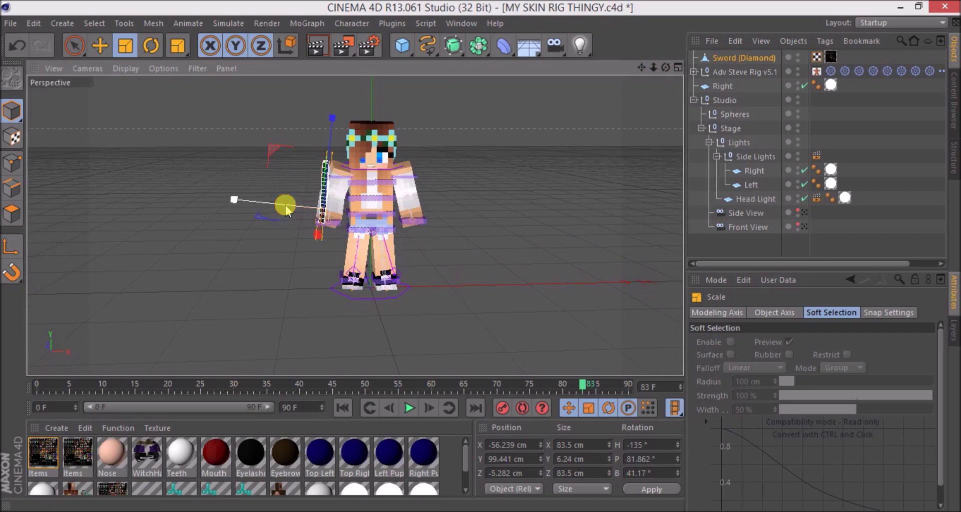
left_click(101, 45)
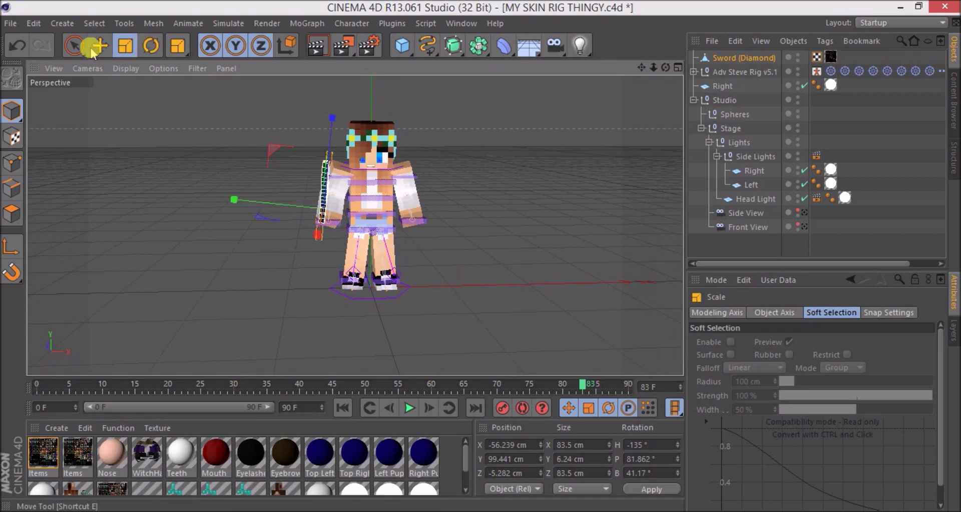
Step: Slide the sword sideways to X −48.497, Y 98.61, Z −5.761 cm, gripped in the hand
left_click_drag(306, 207, 366, 172)
left_click(150, 45)
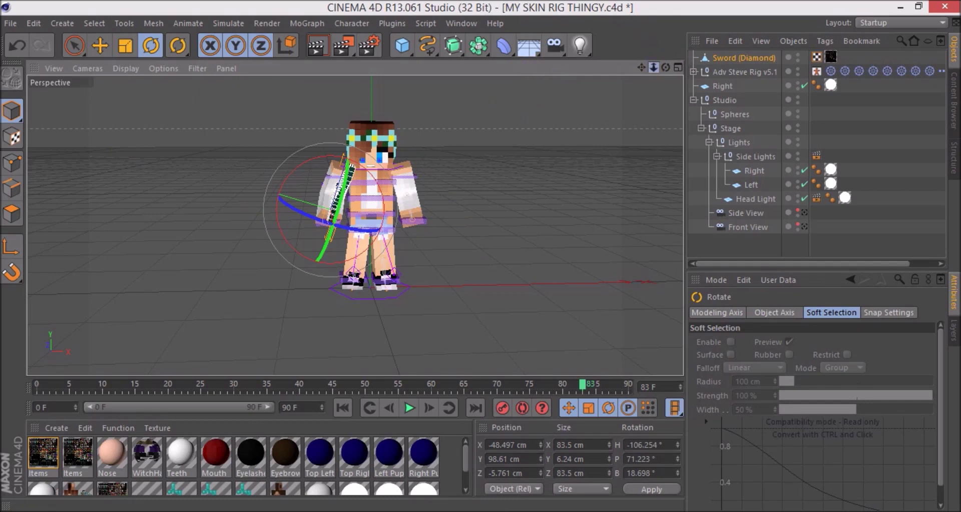
left_click_drag(654, 68, 625, 73)
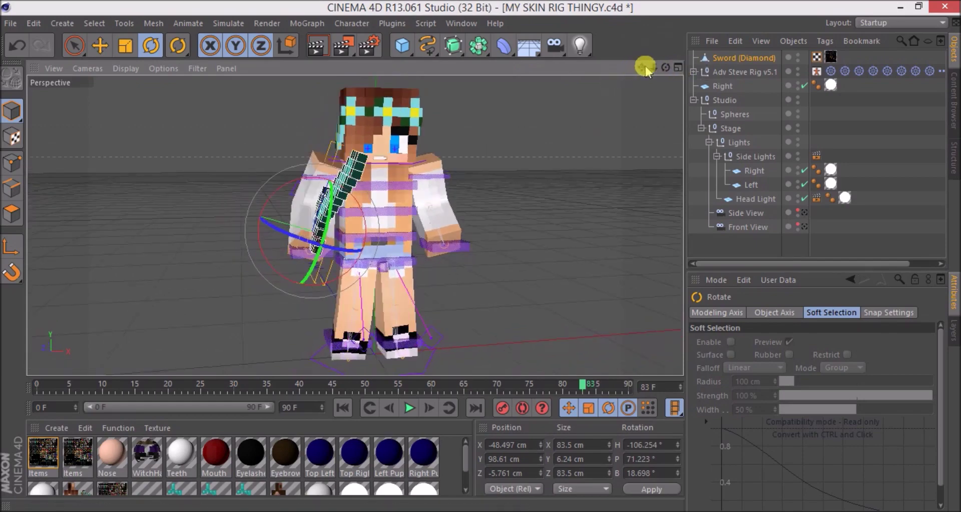
Step: Zoom the perspective camera in until the character holding the sword fills the frame
mouse_move(646, 69)
left_mouse_down()
mouse_move(659, 60)
mouse_move(651, 41)
mouse_move(655, 68)
left_mouse_up()
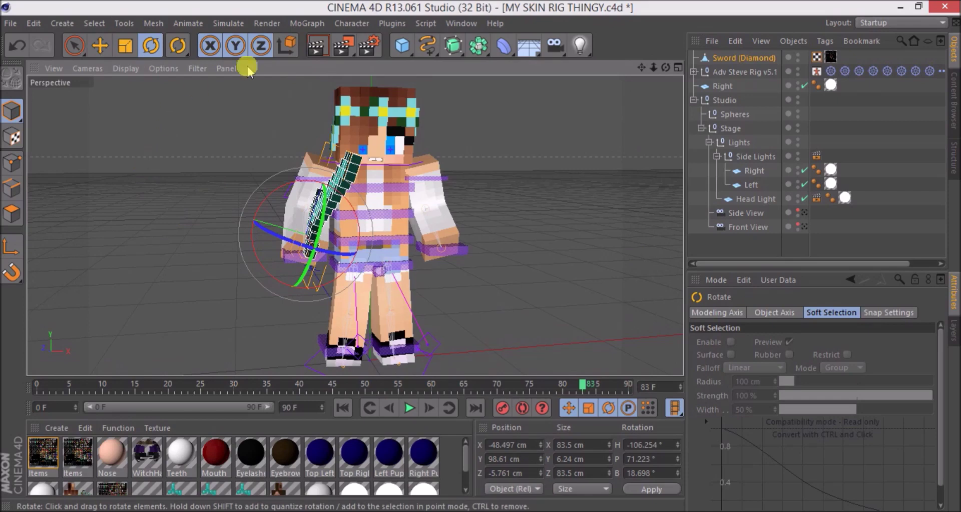
Step: Render a 1920x1080 image to the Picture Viewer and compare it with the earlier render
left_click(345, 46)
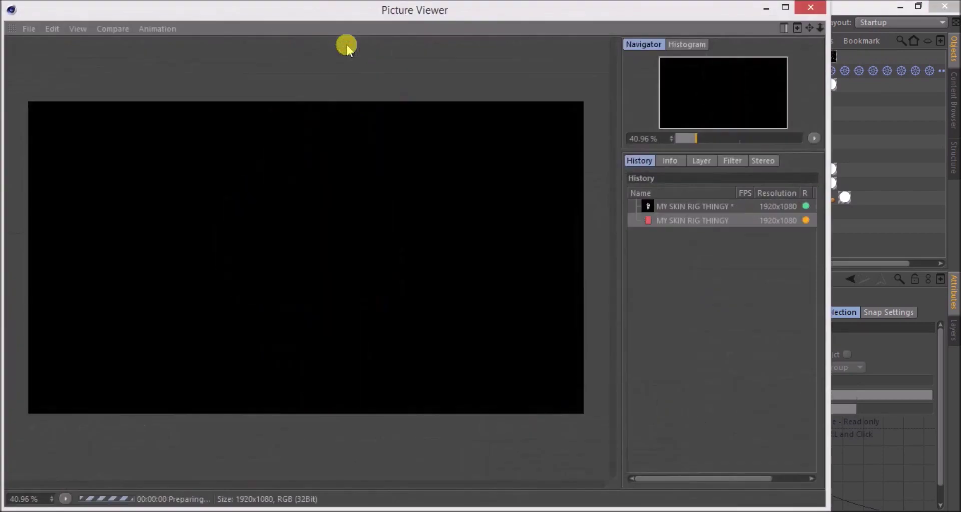
left_click(664, 207)
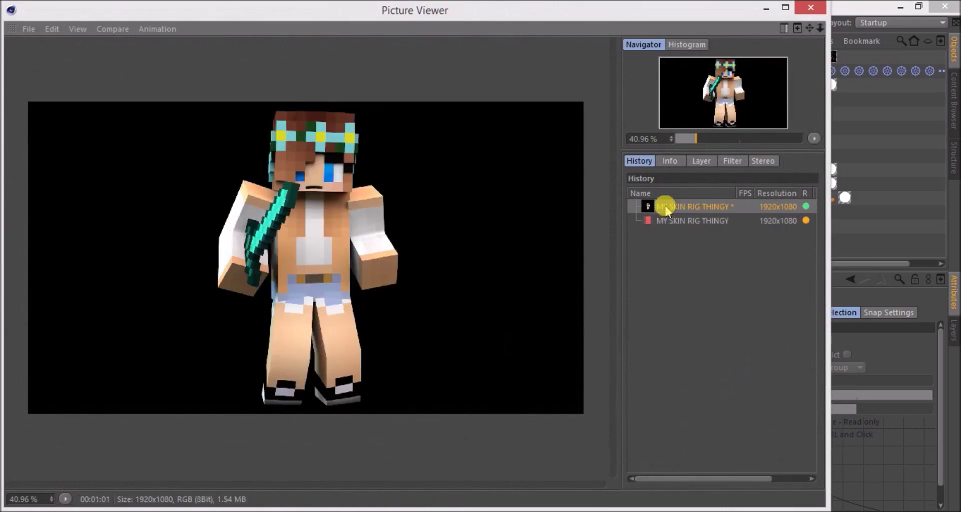
left_click(668, 221)
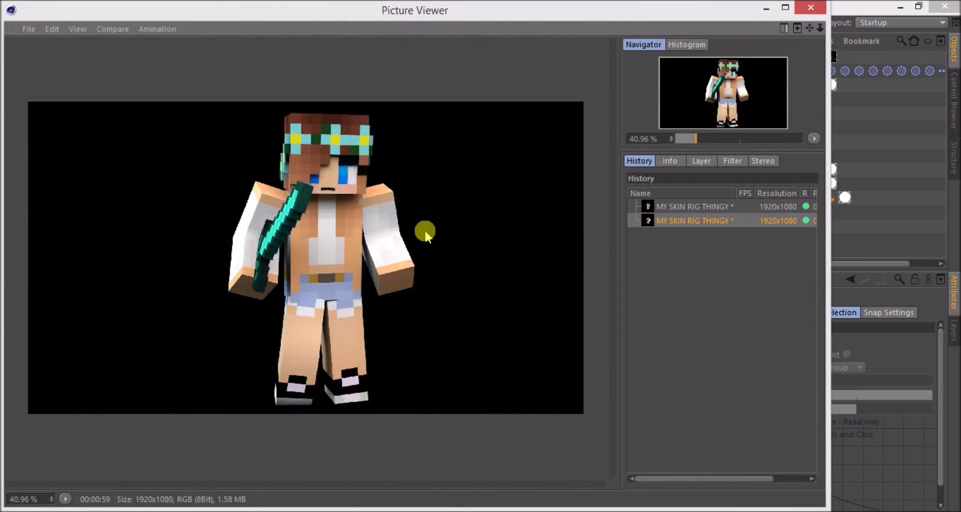
left_click(31, 29)
left_click(66, 68)
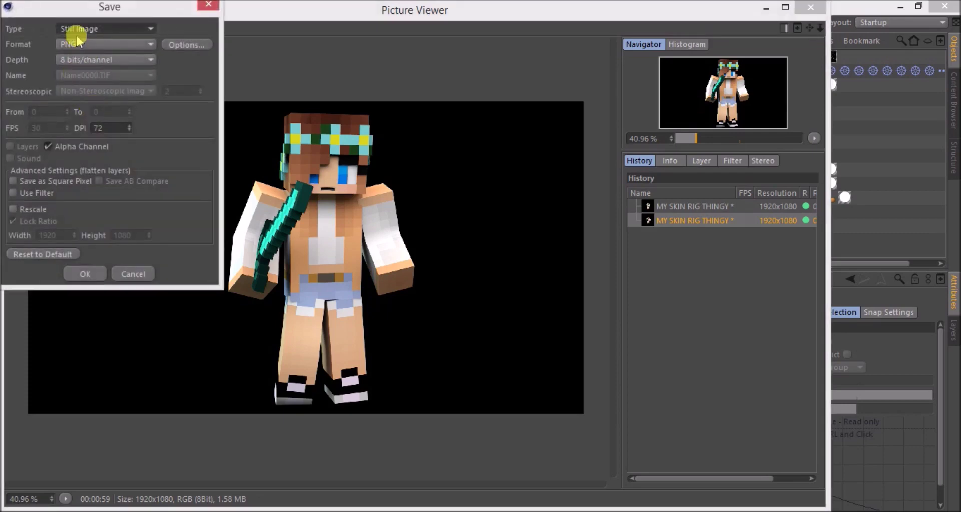
left_click(86, 274)
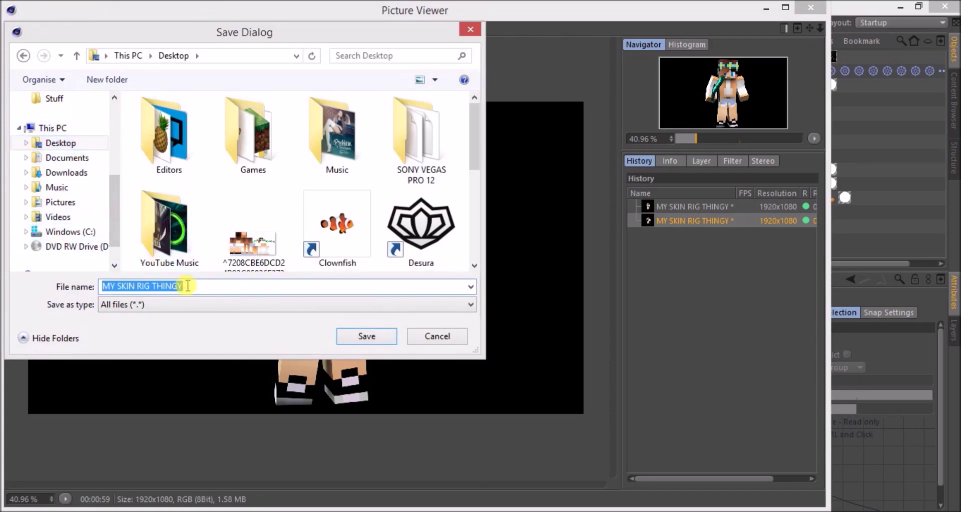
key("BackSpace")
type("myr en")
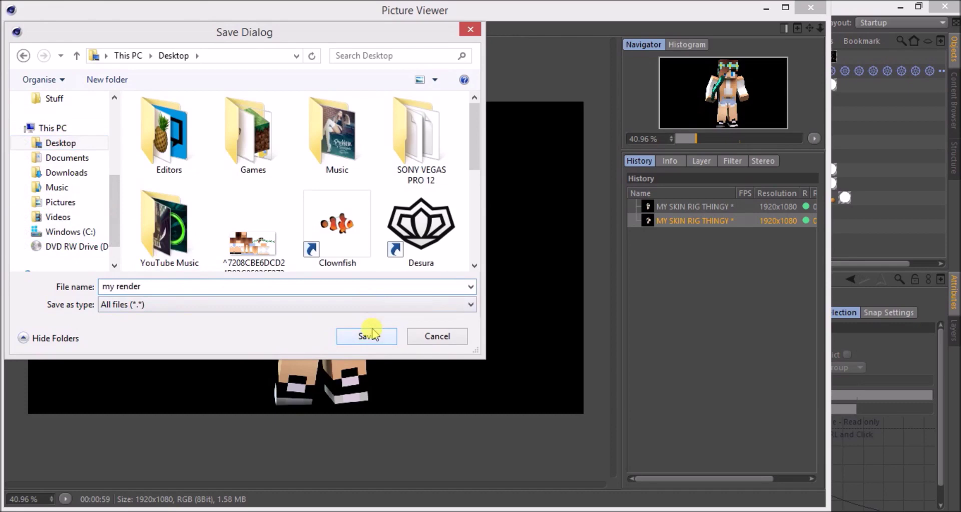
left_click(438, 338)
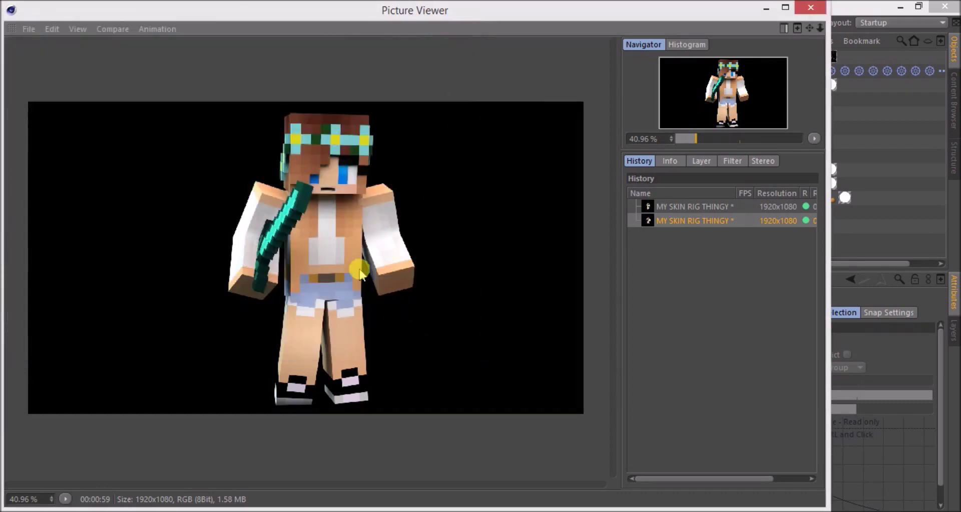